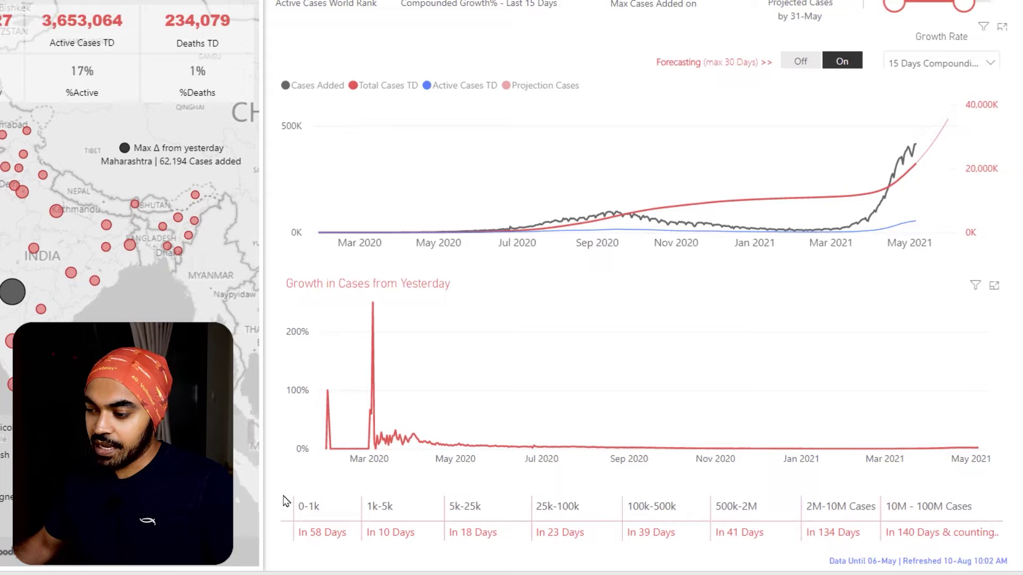
- Examine the number of days taken to pass each case range in the Covid dashboard's duration table
{"action": "mouse_move", "coordinate": [273, 481]}
{"action": "left_mouse_down"}
{"action": "mouse_move", "coordinate": [709, 542]}
{"action": "mouse_move", "coordinate": [986, 543]}
{"action": "left_mouse_up"}
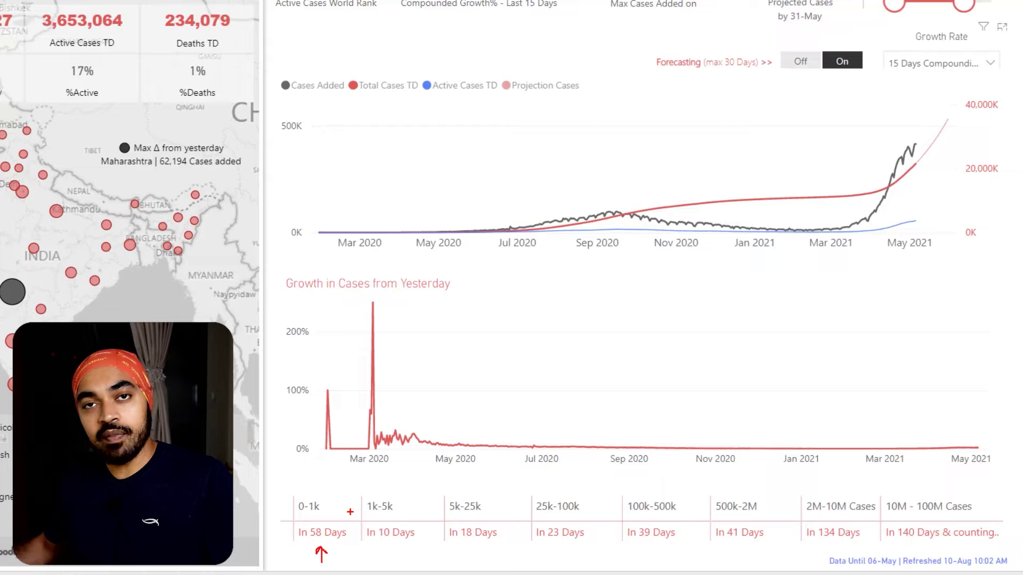
{"action": "mouse_move", "coordinate": [358, 490]}
{"action": "left_mouse_down"}
{"action": "mouse_move", "coordinate": [409, 517]}
{"action": "mouse_move", "coordinate": [411, 555]}
{"action": "left_mouse_up"}
{"action": "left_click_drag", "start_coordinate": [485, 564], "coordinate": [493, 555]}
{"action": "left_click_drag", "start_coordinate": [575, 569], "coordinate": [589, 562]}
{"action": "left_click_drag", "start_coordinate": [592, 543], "coordinate": [609, 535]}
{"action": "left_click_drag", "start_coordinate": [686, 560], "coordinate": [694, 552]}
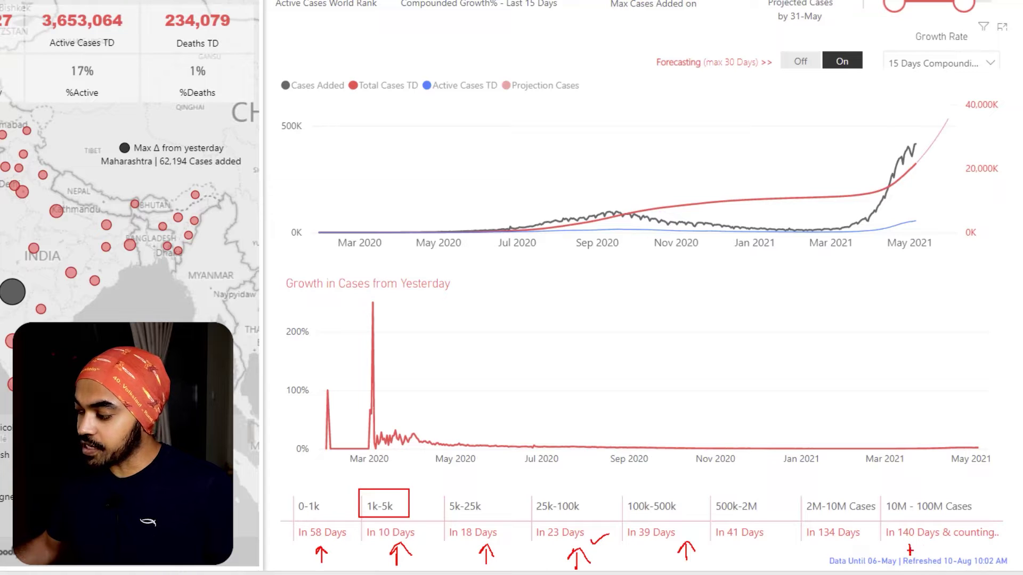
{"action": "key", "text": "Escape"}
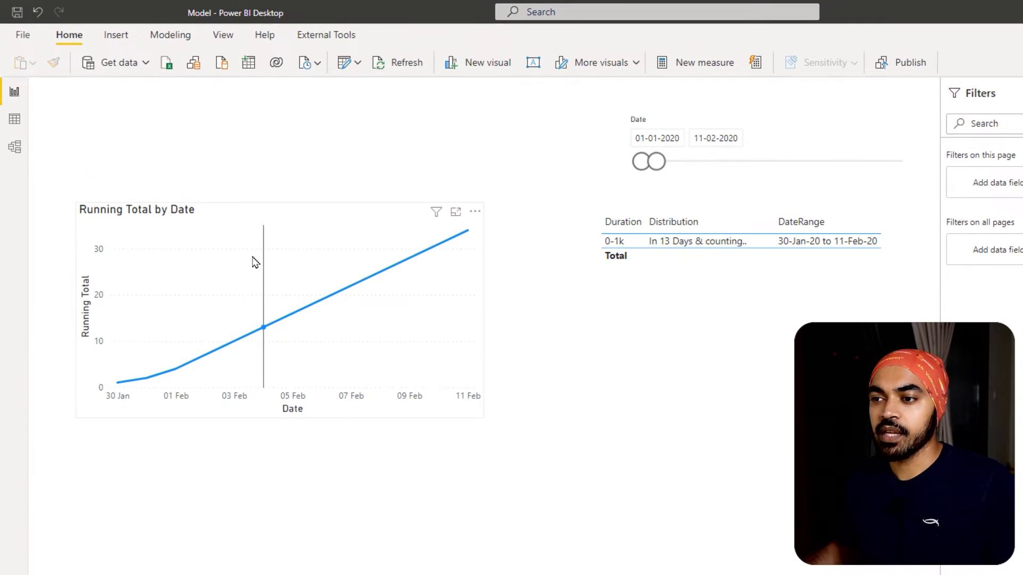
- Compare the Running Total chart's date axis with the date slicer and the DateRange values in the duration table
{"action": "left_click_drag", "start_coordinate": [94, 389], "coordinate": [499, 411]}
{"action": "left_click_drag", "start_coordinate": [490, 205], "coordinate": [586, 161]}
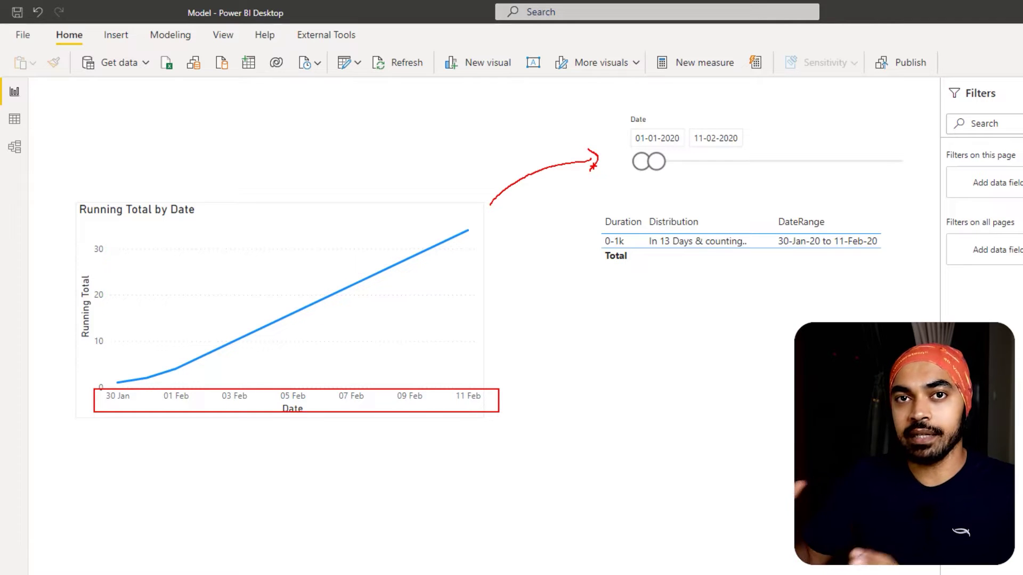
{"action": "key", "text": "Escape"}
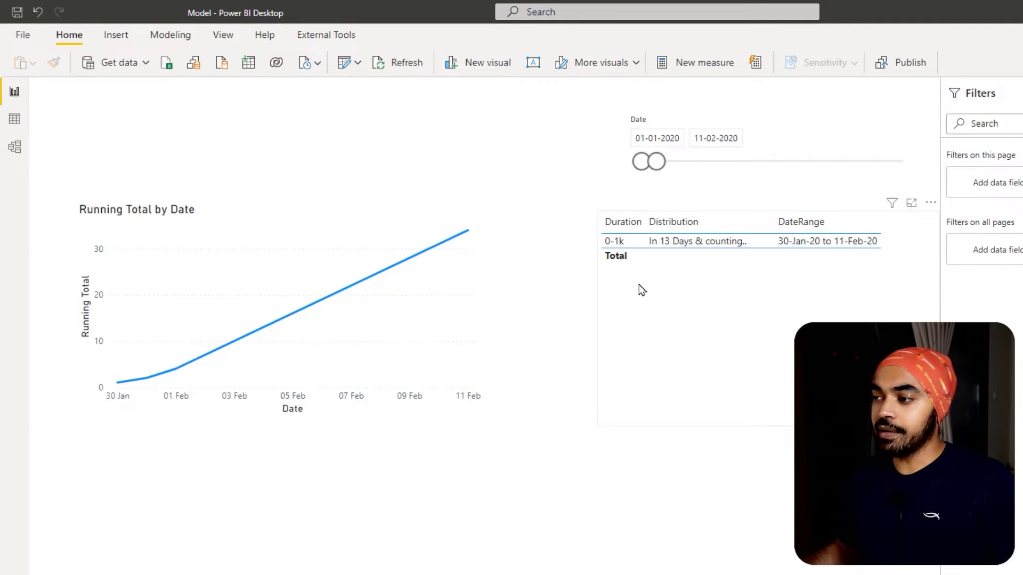
{"action": "left_click_drag", "start_coordinate": [628, 144], "coordinate": [673, 177]}
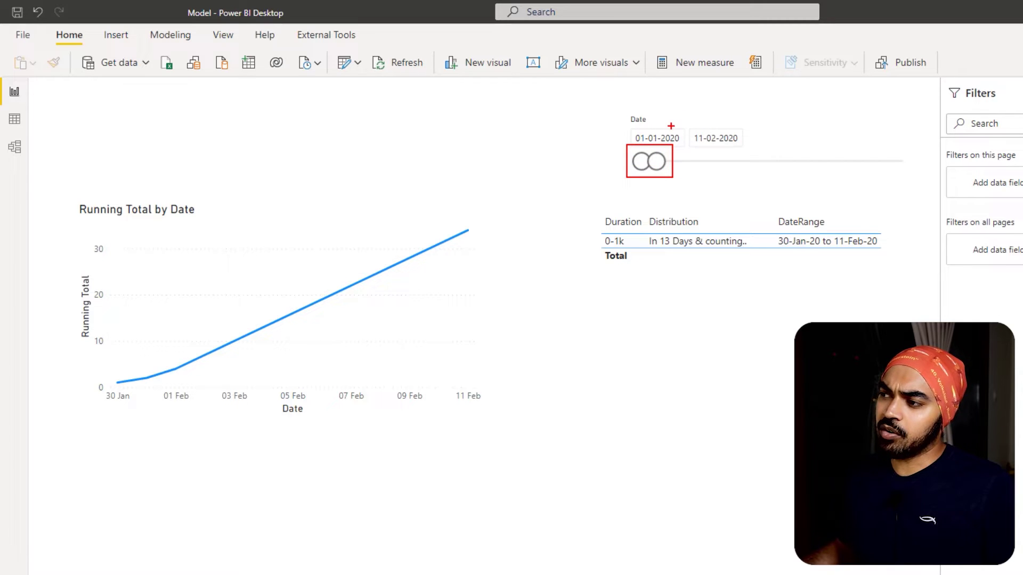
{"action": "left_click_drag", "start_coordinate": [666, 128], "coordinate": [698, 105]}
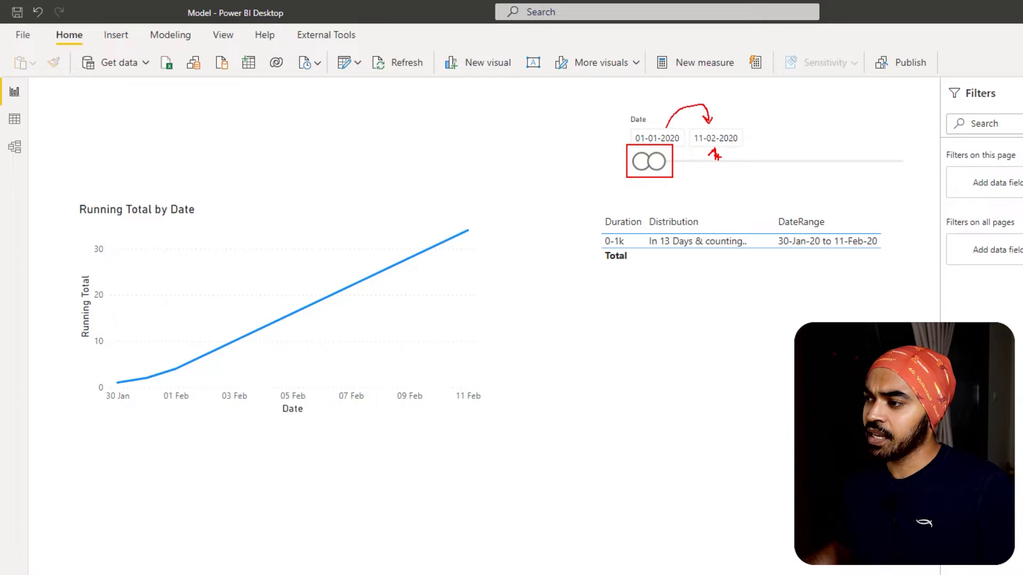
{"action": "mouse_move", "coordinate": [774, 230]}
{"action": "left_mouse_down"}
{"action": "mouse_move", "coordinate": [808, 251]}
{"action": "mouse_move", "coordinate": [887, 250]}
{"action": "left_mouse_up"}
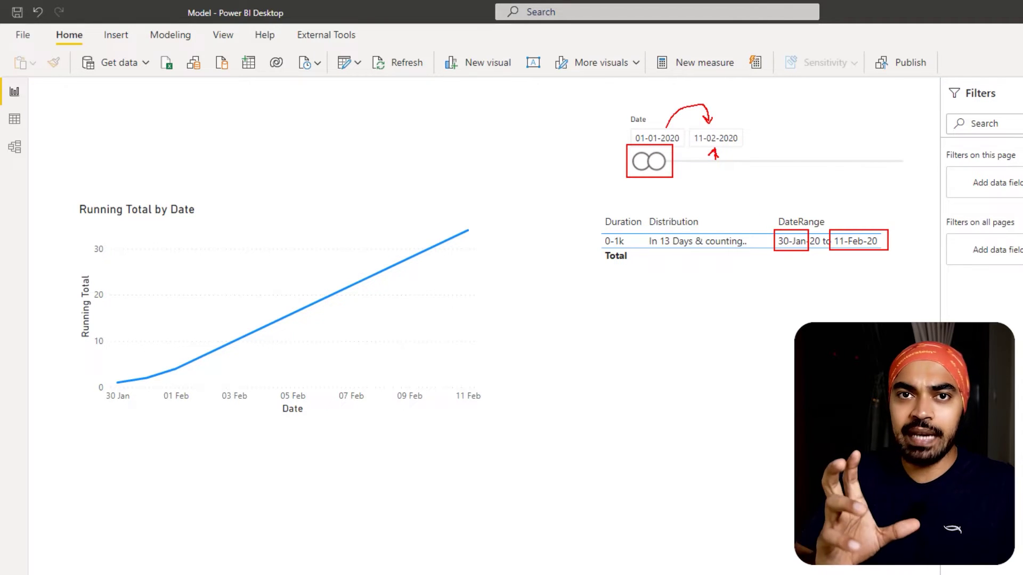
{"action": "key", "text": "Escape"}
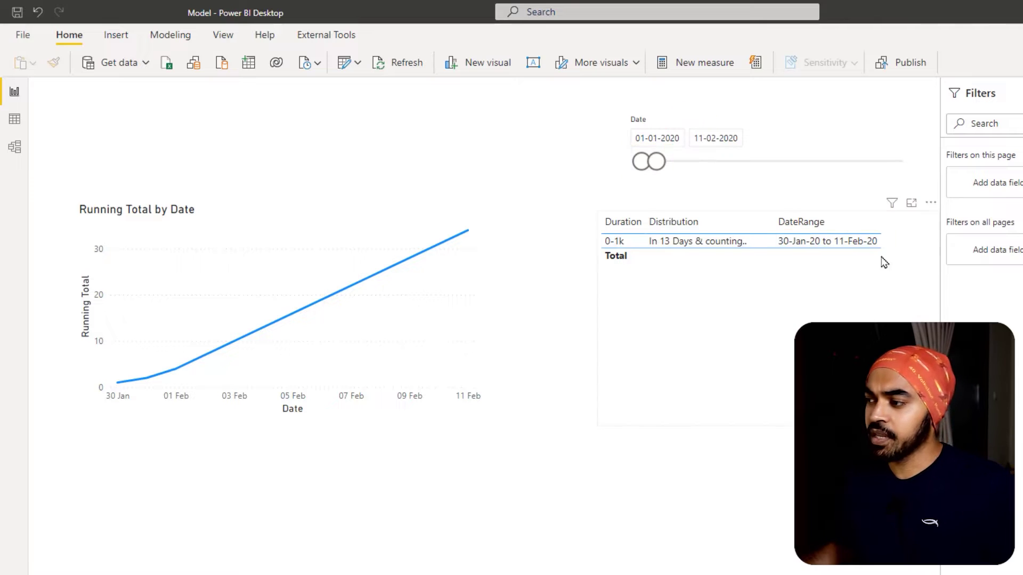
- Extend the date slicer's end date to 28-02-2020, 17-03-2020 and finally 15-04-2020
{"action": "left_click_drag", "start_coordinate": [659, 167], "coordinate": [663, 161]}
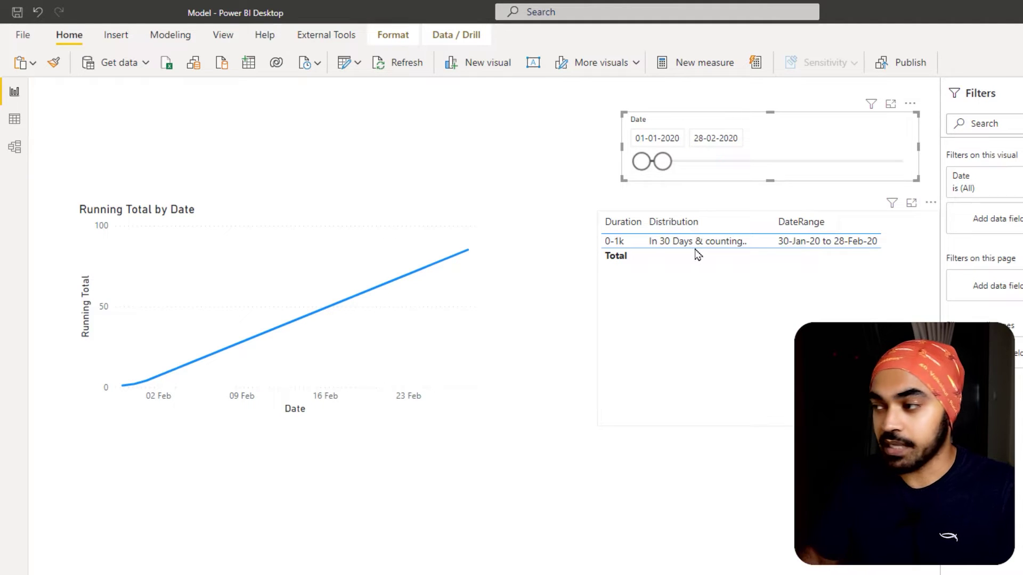
{"action": "left_click_drag", "start_coordinate": [662, 162], "coordinate": [671, 168]}
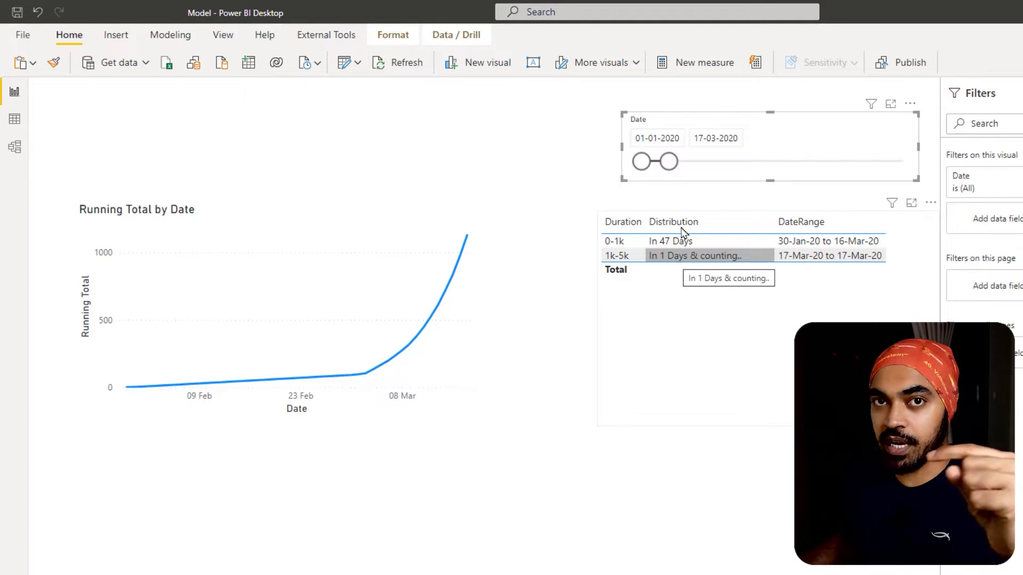
{"action": "left_click_drag", "start_coordinate": [669, 162], "coordinate": [682, 169]}
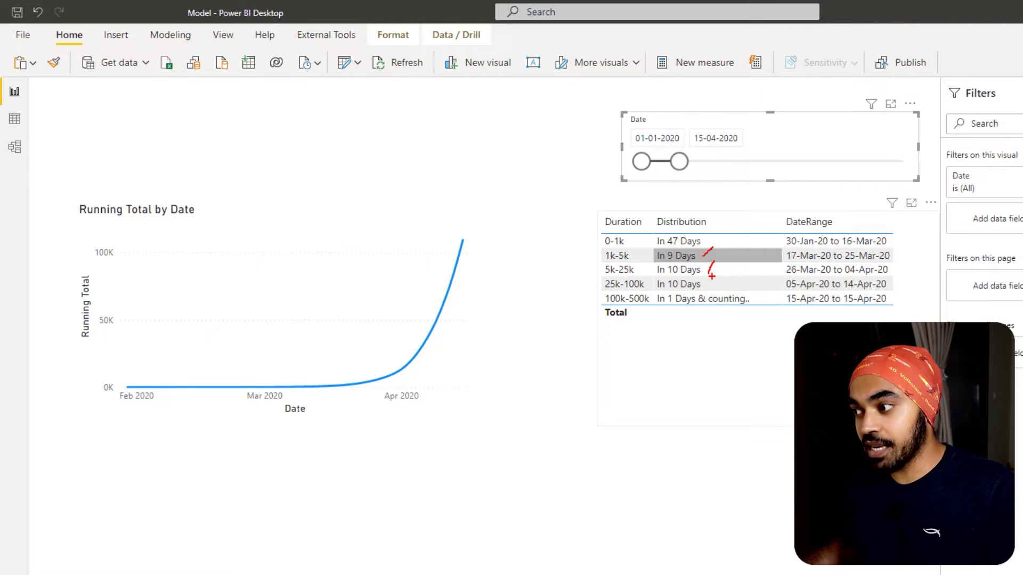
- Examine the Distribution days and DateRange listed for each case band in the duration table
{"action": "left_click_drag", "start_coordinate": [710, 284], "coordinate": [717, 276]}
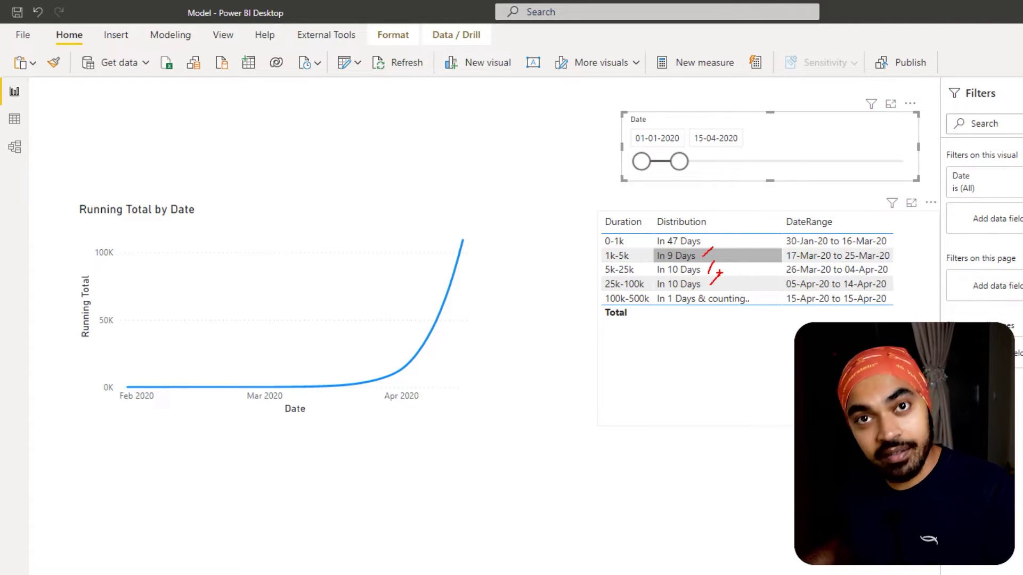
{"action": "left_click_drag", "start_coordinate": [604, 290], "coordinate": [754, 307]}
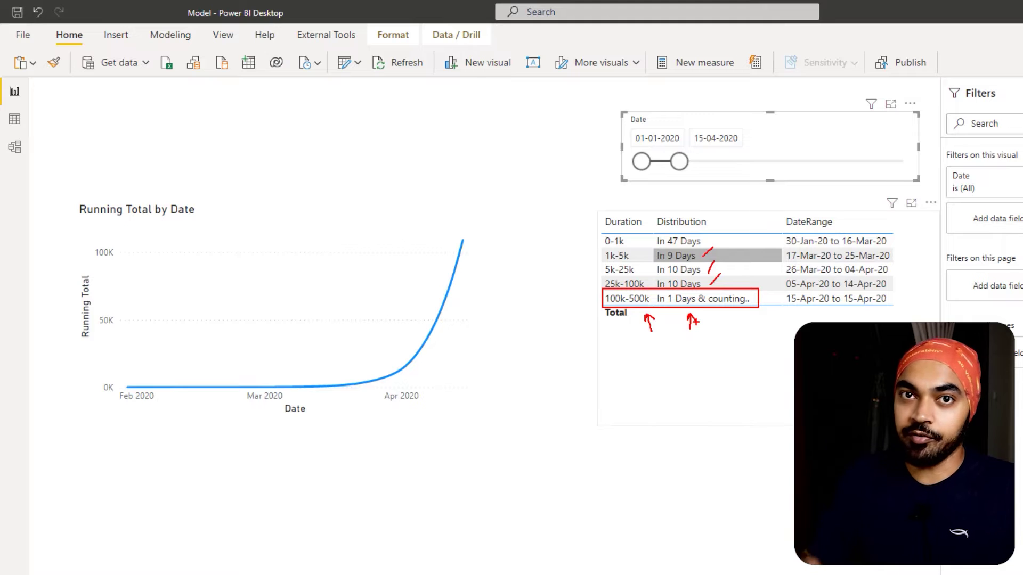
{"action": "key", "text": "Escape"}
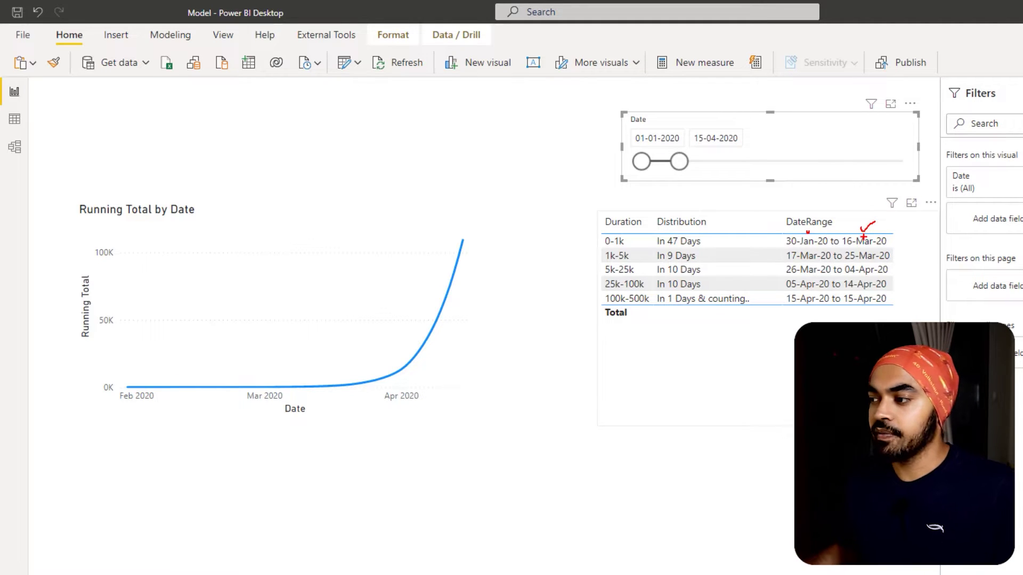
{"action": "mouse_move", "coordinate": [648, 239]}
{"action": "left_mouse_down"}
{"action": "mouse_move", "coordinate": [665, 252]}
{"action": "mouse_move", "coordinate": [724, 245]}
{"action": "mouse_move", "coordinate": [668, 226]}
{"action": "left_mouse_up"}
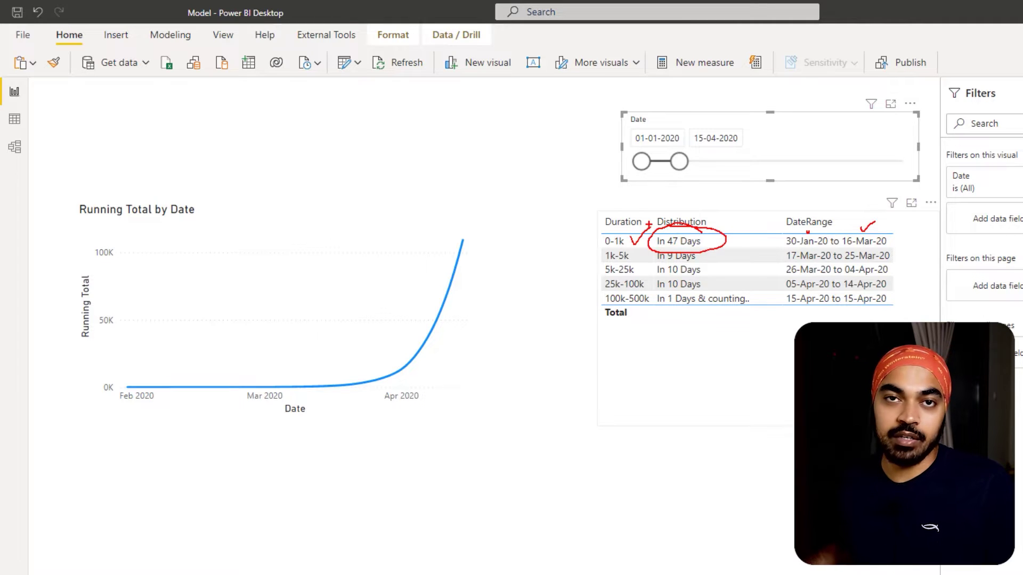
{"action": "key", "text": "Escape"}
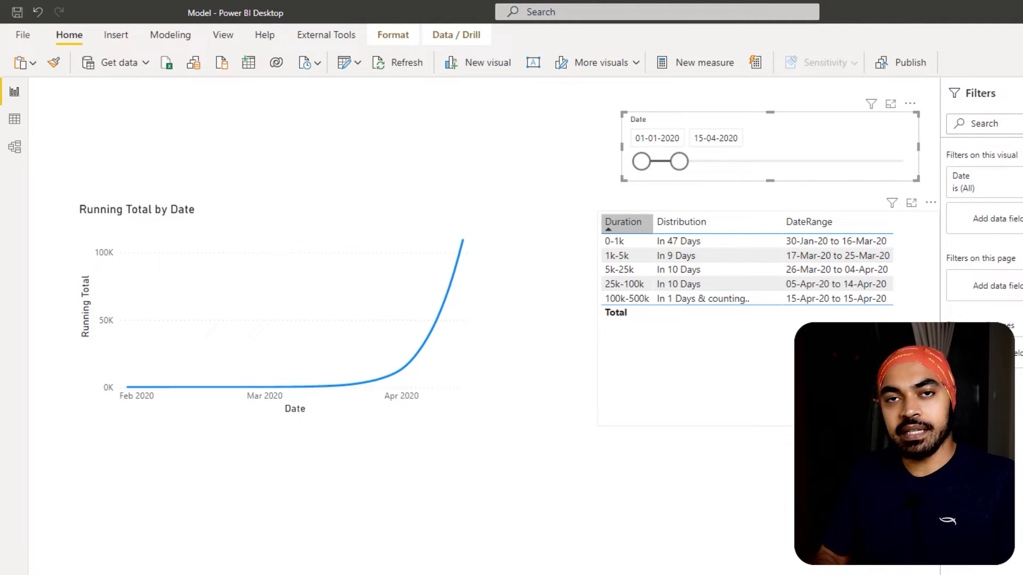
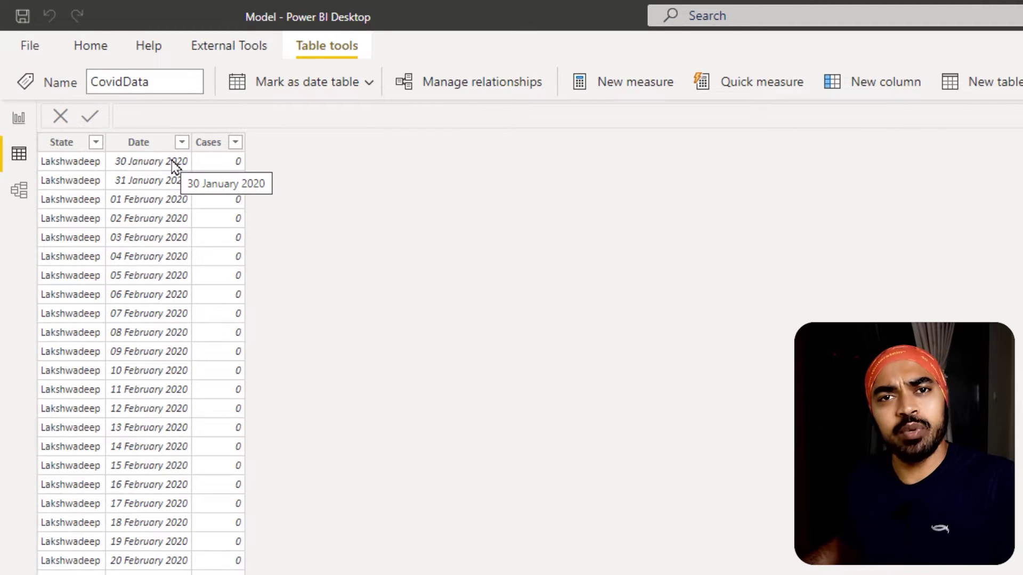
- Inspect the State, Date and Cases columns of the CovidData table
{"action": "left_click", "coordinate": [67, 142]}
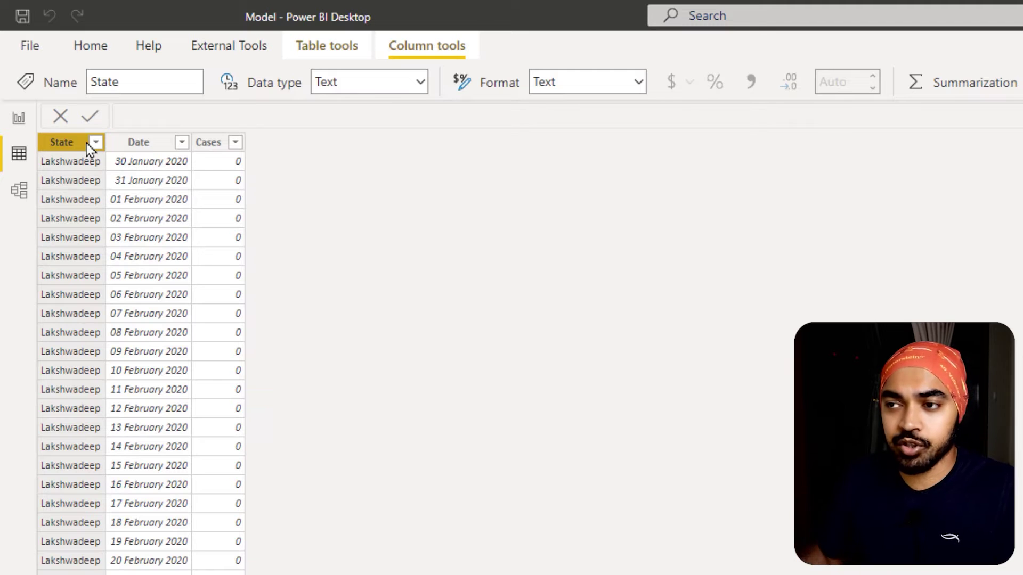
{"action": "left_click", "coordinate": [140, 145]}
{"action": "left_click", "coordinate": [210, 145]}
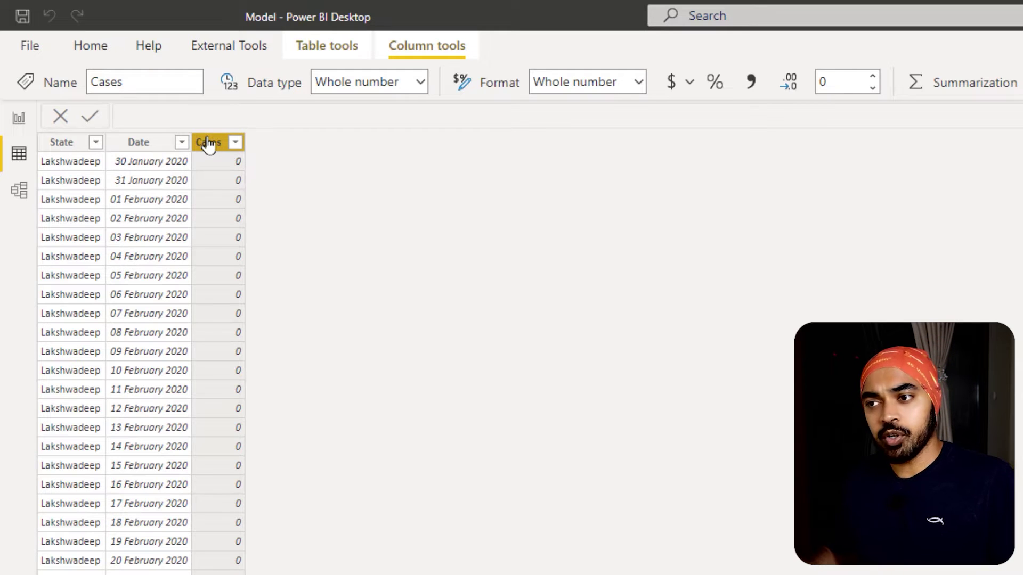
- Return to the report and fill the empty matrix with Calendar Date as rows and Total Cases as values
{"action": "left_click", "coordinate": [19, 118]}
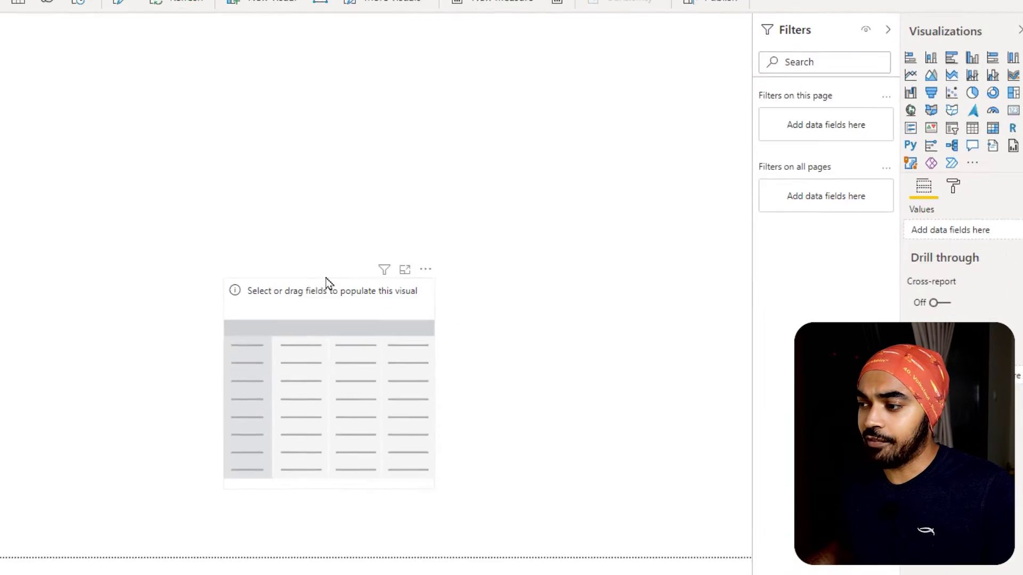
{"action": "left_click", "coordinate": [326, 283]}
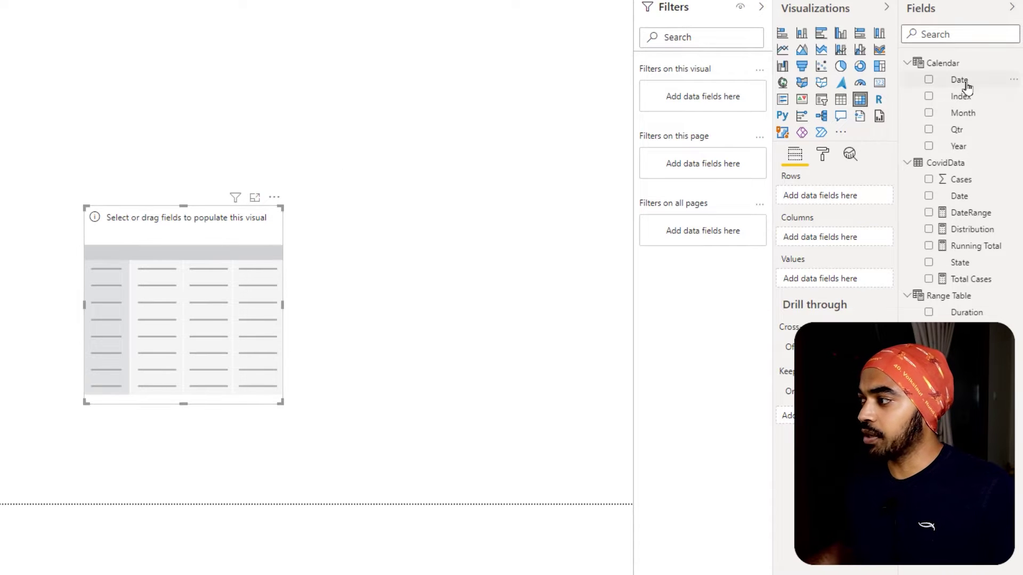
{"action": "left_click_drag", "start_coordinate": [968, 87], "coordinate": [217, 318]}
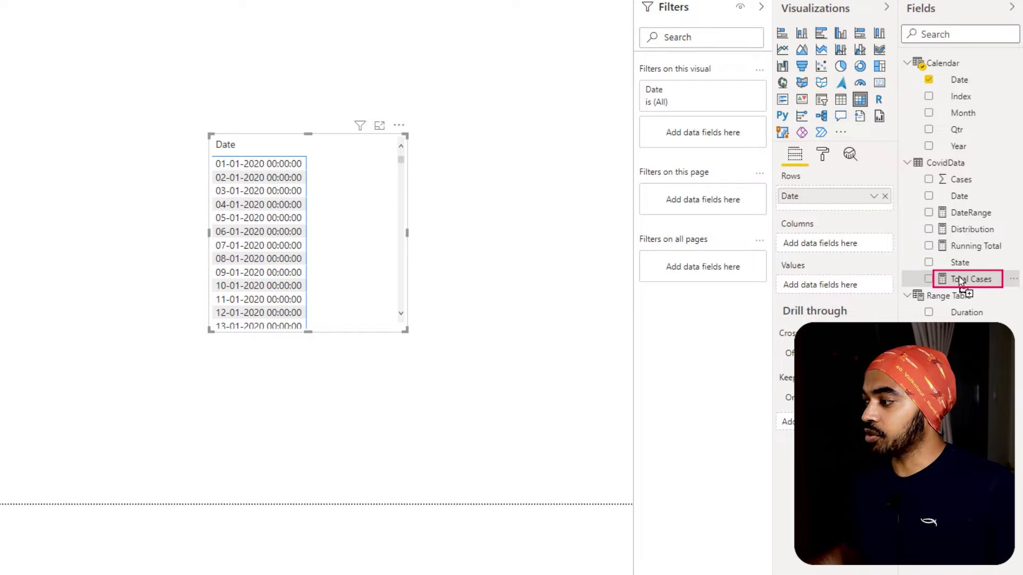
{"action": "left_click_drag", "start_coordinate": [966, 279], "coordinate": [341, 189]}
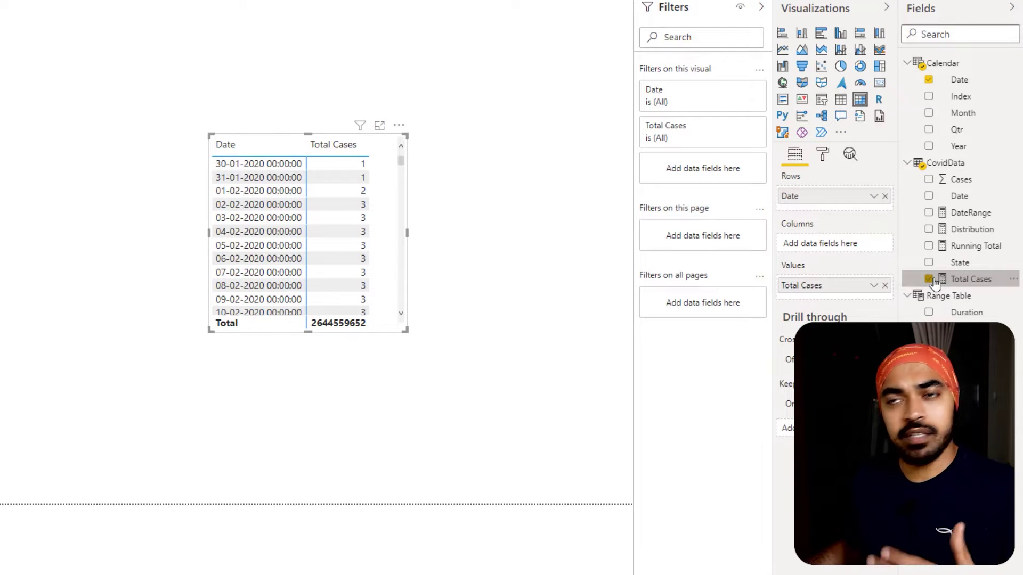
- Review the Total Cases measure's formula, and enlarge and reposition the matrix to fit more date rows
{"action": "left_click", "coordinate": [935, 279]}
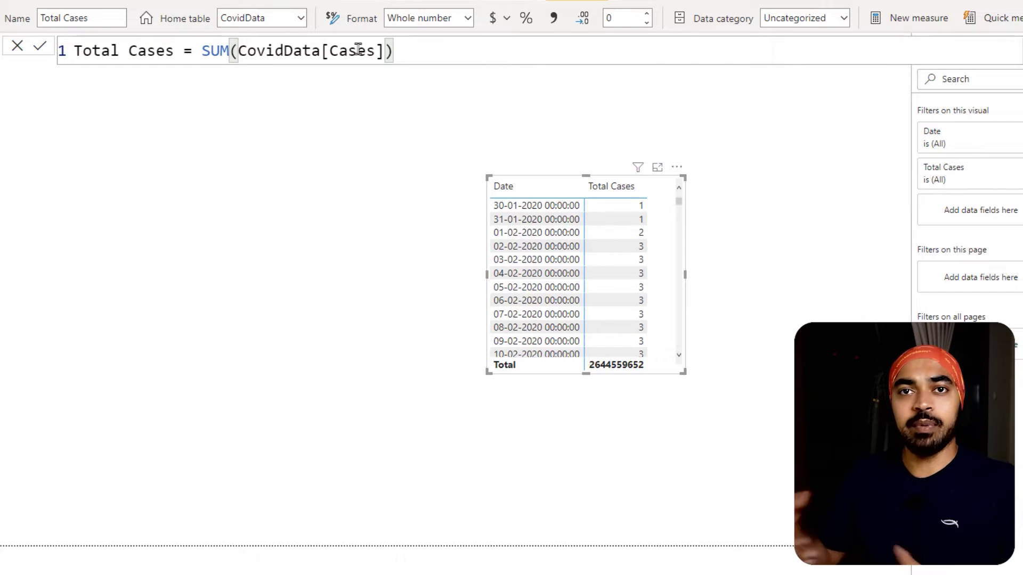
{"action": "key", "text": "Return"}
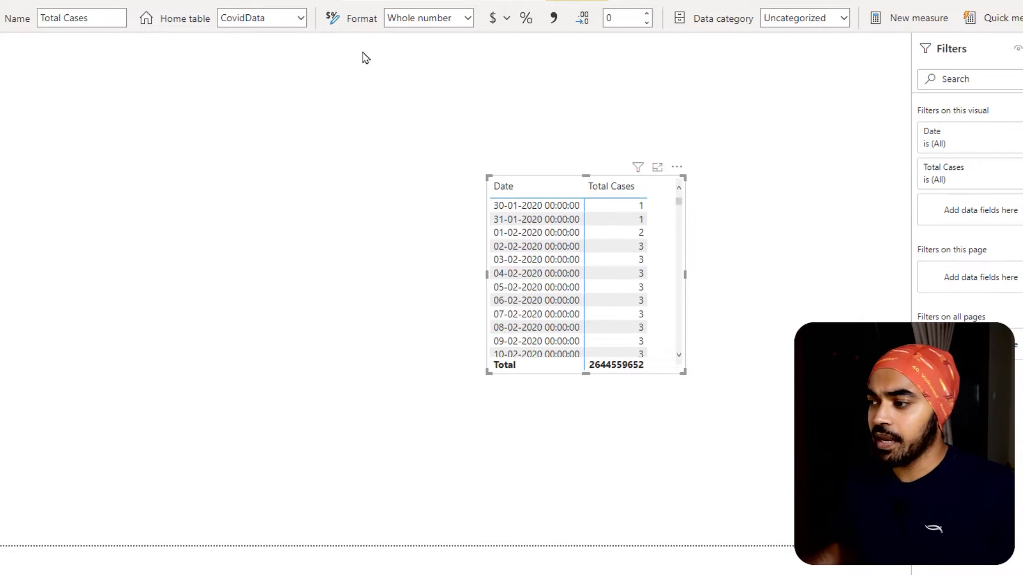
{"action": "left_click_drag", "start_coordinate": [666, 342], "coordinate": [499, 472]}
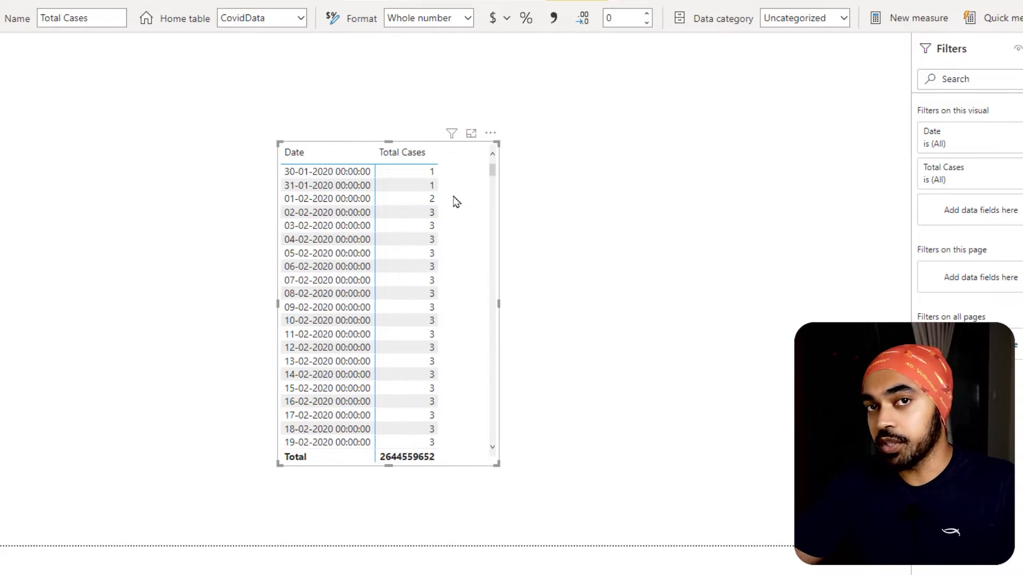
{"action": "left_click_drag", "start_coordinate": [563, 97], "coordinate": [566, 326]}
{"action": "left_click_drag", "start_coordinate": [535, 283], "coordinate": [721, 278]}
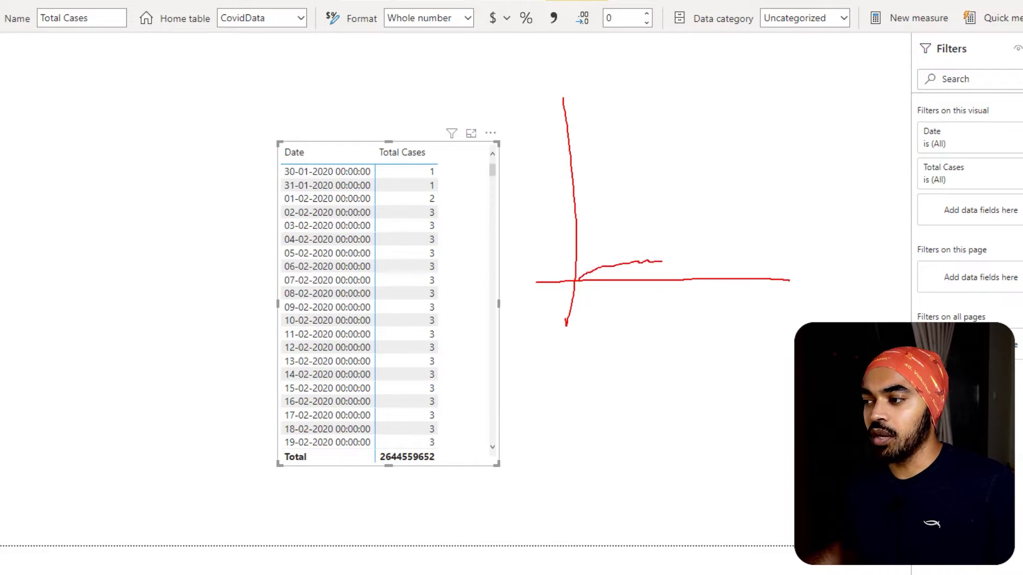
{"action": "left_click_drag", "start_coordinate": [662, 261], "coordinate": [676, 187]}
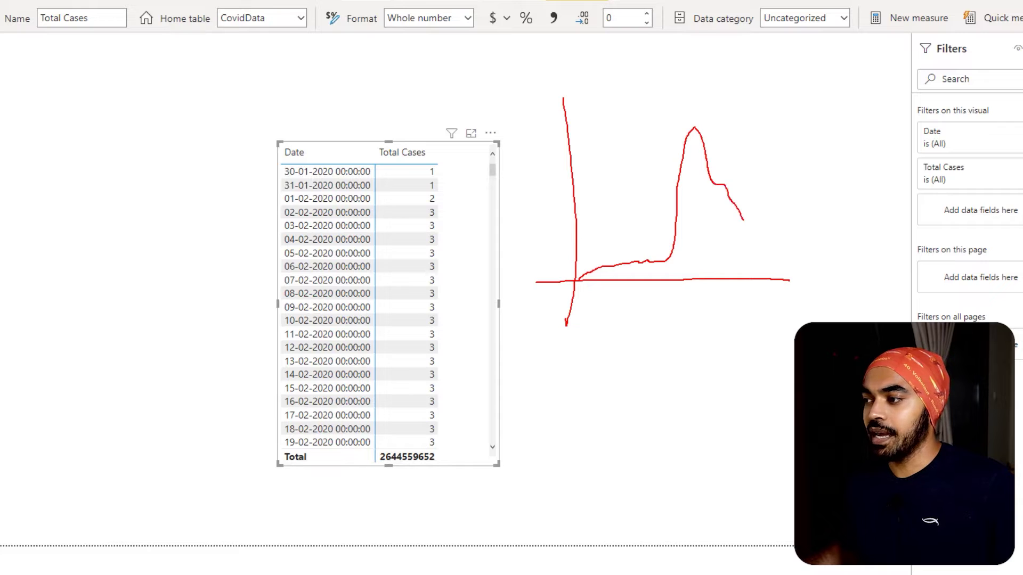
{"action": "mouse_move", "coordinate": [803, 203]}
{"action": "left_mouse_down"}
{"action": "mouse_move", "coordinate": [832, 208]}
{"action": "mouse_move", "coordinate": [853, 243]}
{"action": "left_mouse_up"}
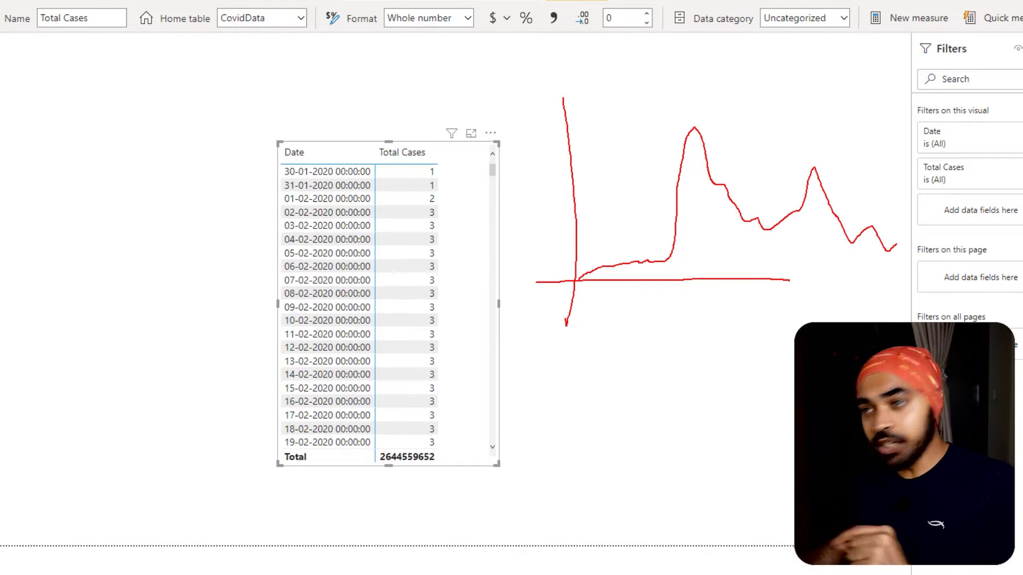
{"action": "mouse_move", "coordinate": [576, 279]}
{"action": "left_mouse_down"}
{"action": "mouse_move", "coordinate": [698, 240]}
{"action": "mouse_move", "coordinate": [813, 169]}
{"action": "left_mouse_up"}
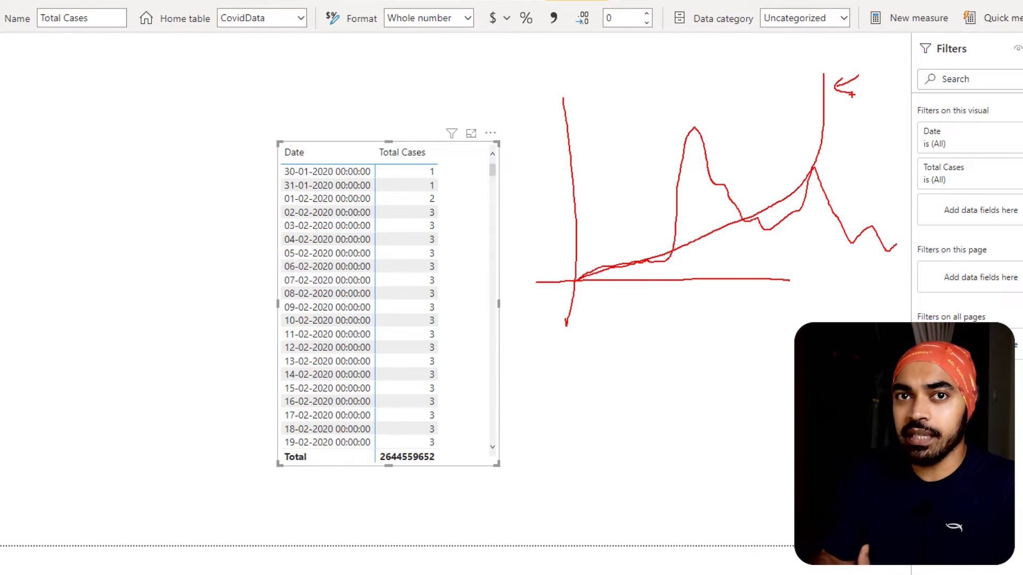
{"action": "key", "text": "Escape"}
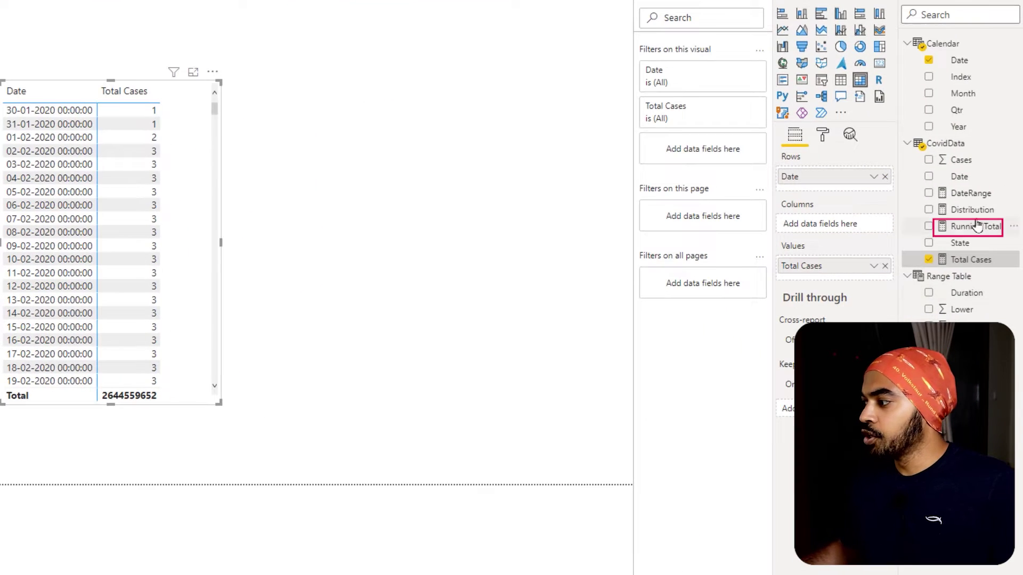
- Review the Running Total measure's formula and trace how it accumulates Total Cases over the matrix dates
{"action": "left_click", "coordinate": [977, 227]}
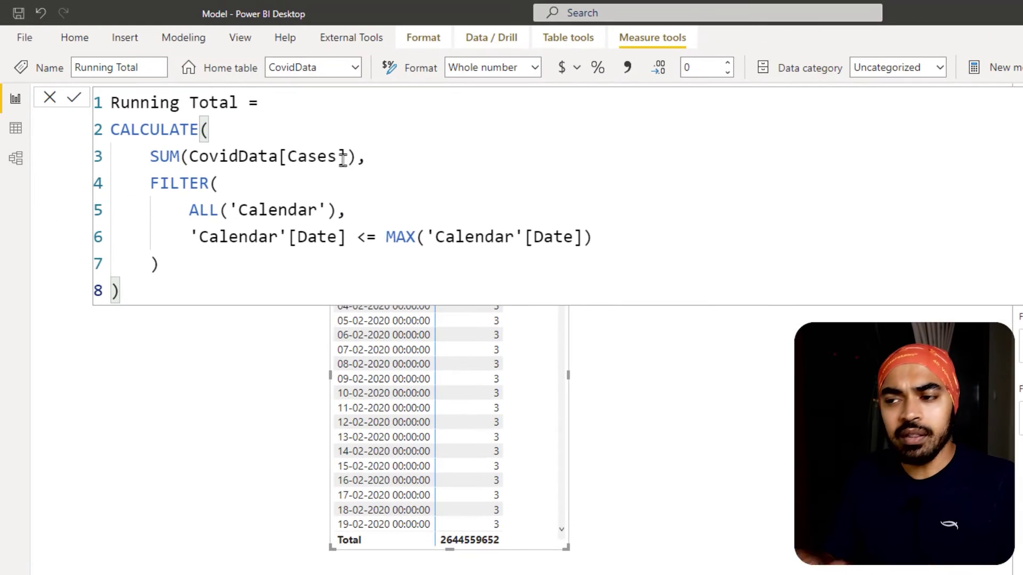
{"action": "scroll", "coordinate": [544, 393], "scroll_direction": "up", "scroll_amount": 5}
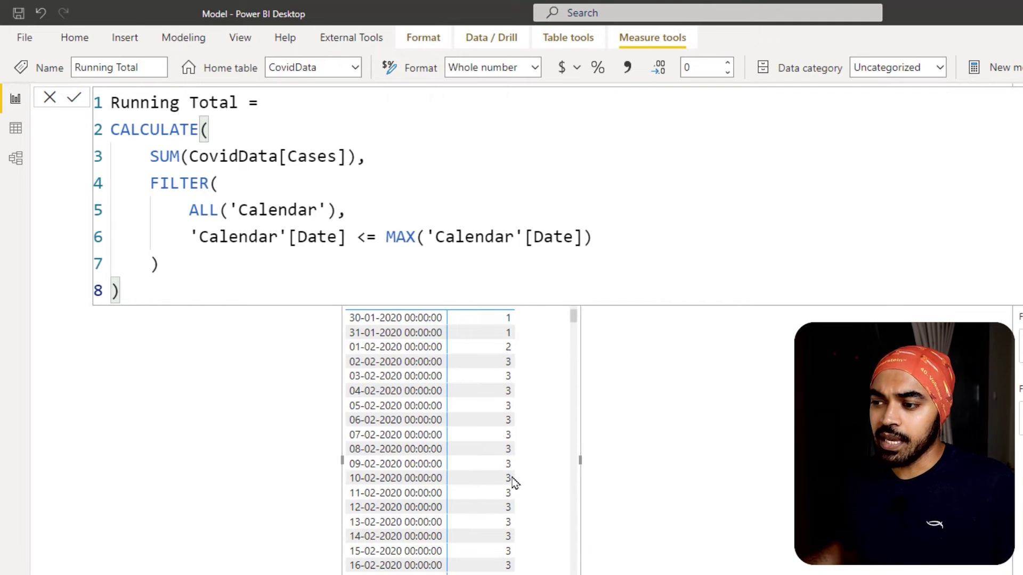
{"action": "left_click_drag", "start_coordinate": [342, 427], "coordinate": [425, 444]}
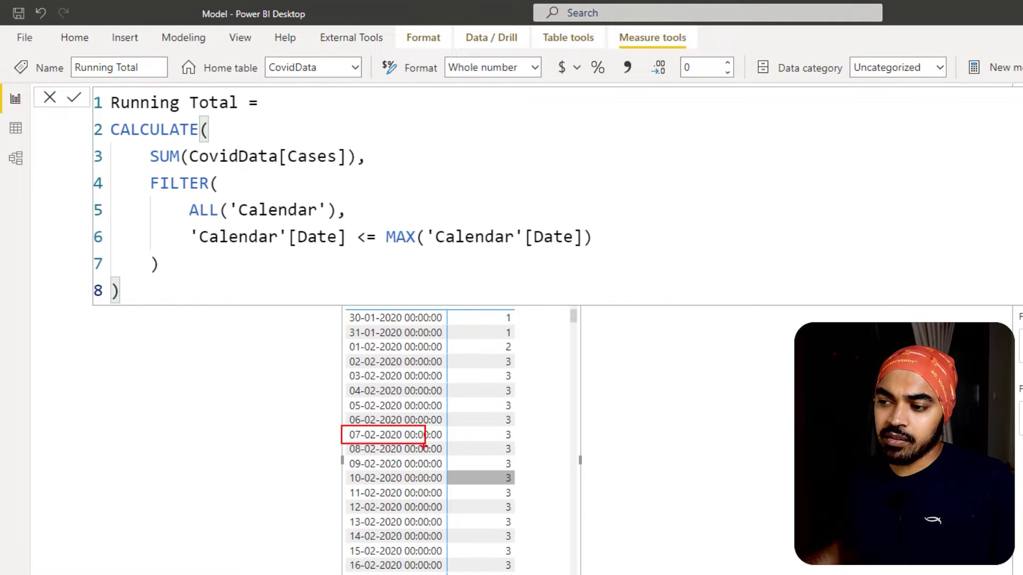
{"action": "left_click_drag", "start_coordinate": [342, 442], "coordinate": [419, 457]}
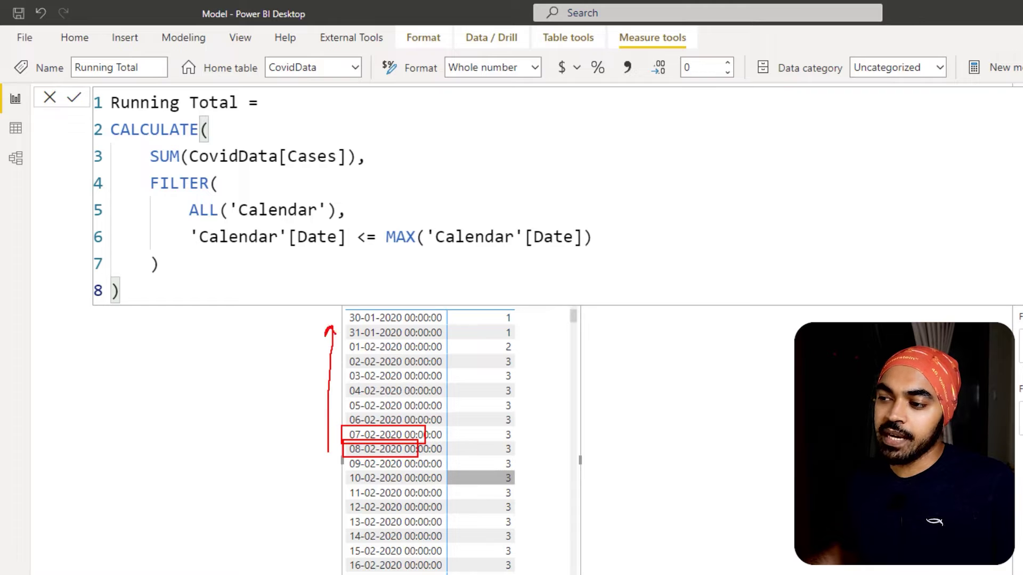
{"action": "mouse_move", "coordinate": [491, 313]}
{"action": "left_mouse_down"}
{"action": "mouse_move", "coordinate": [515, 397]}
{"action": "mouse_move", "coordinate": [519, 479]}
{"action": "left_mouse_up"}
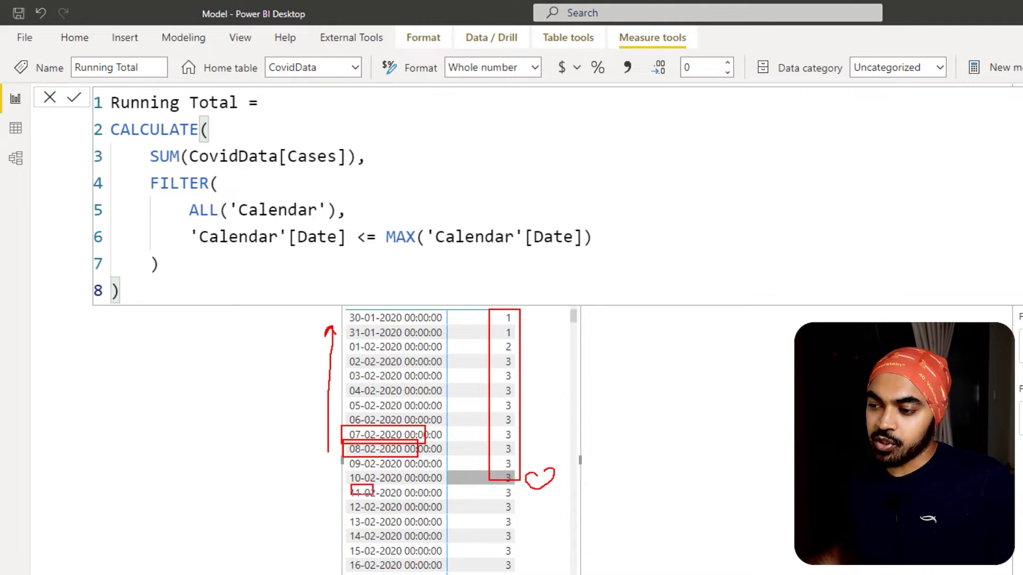
{"action": "left_click_drag", "start_coordinate": [373, 495], "coordinate": [450, 501]}
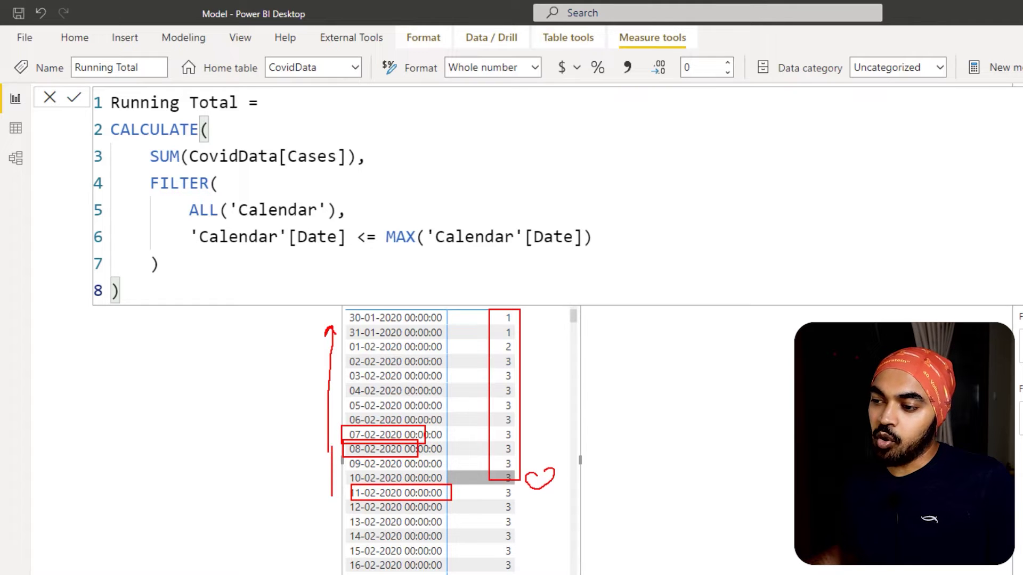
{"action": "mouse_move", "coordinate": [490, 317]}
{"action": "left_mouse_down"}
{"action": "mouse_move", "coordinate": [517, 382]}
{"action": "mouse_move", "coordinate": [515, 515]}
{"action": "mouse_move", "coordinate": [517, 500]}
{"action": "left_mouse_up"}
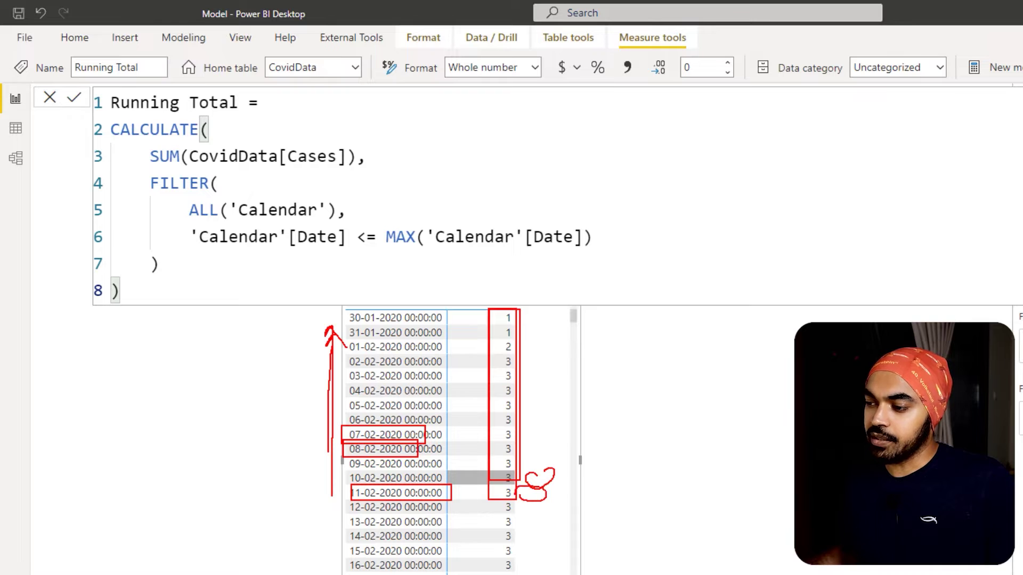
{"action": "key", "text": "Escape"}
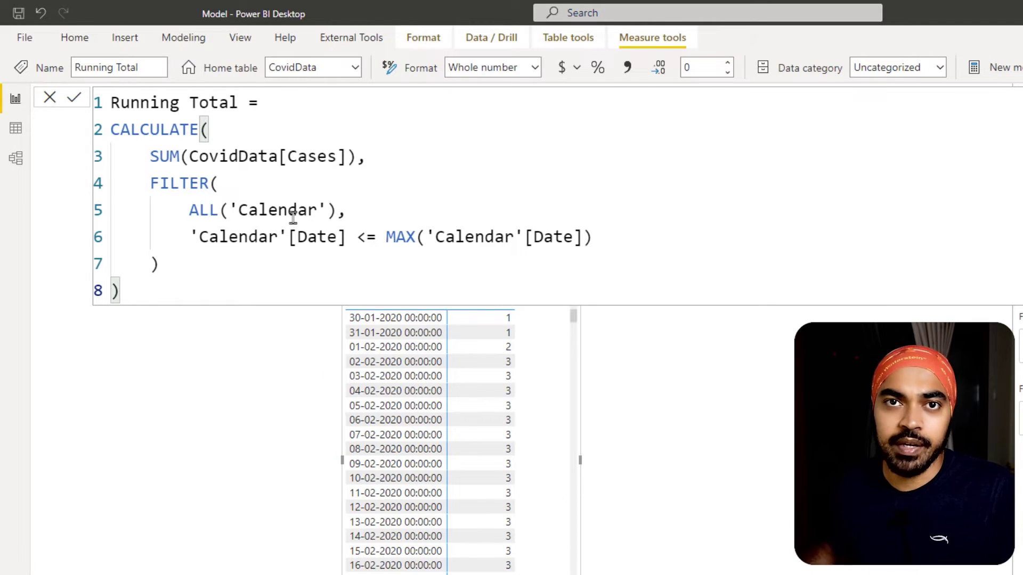
{"action": "left_click", "coordinate": [293, 213]}
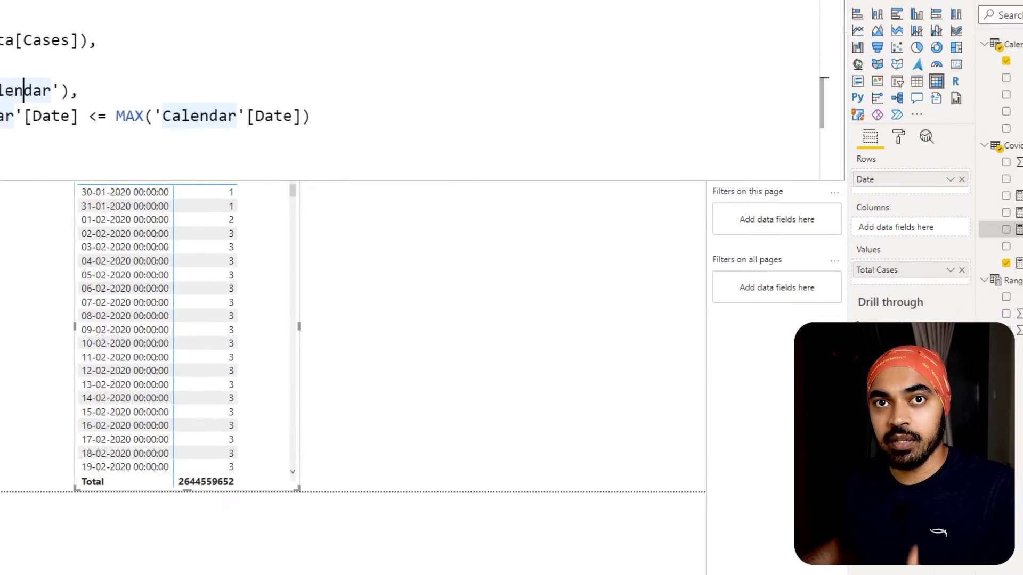
- Widen the date matrix and add the Running Total measure to its values after Total Cases
{"action": "left_click_drag", "start_coordinate": [232, 294], "coordinate": [347, 297]}
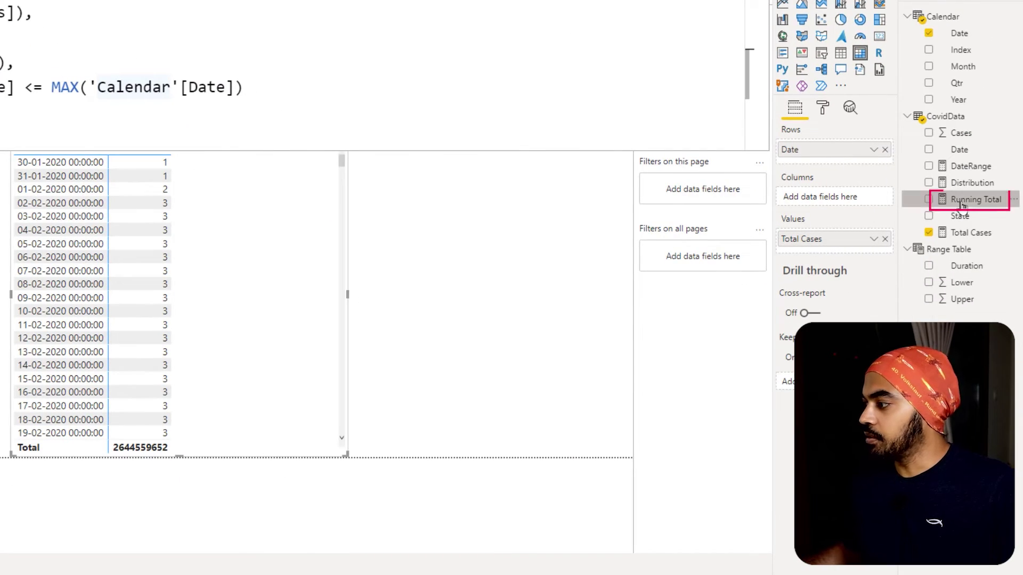
{"action": "left_click_drag", "start_coordinate": [962, 206], "coordinate": [285, 267]}
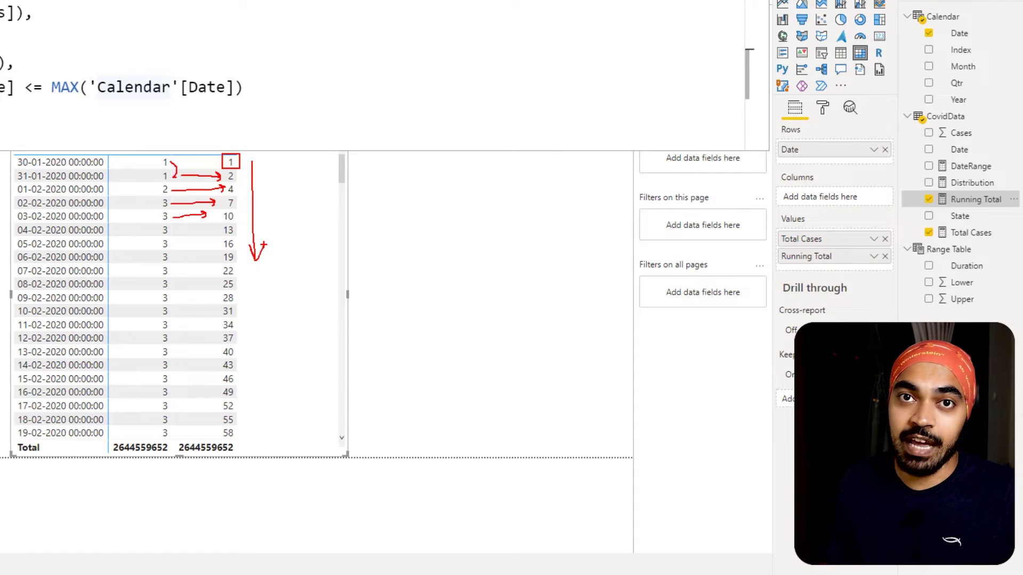
{"action": "key", "text": "Escape"}
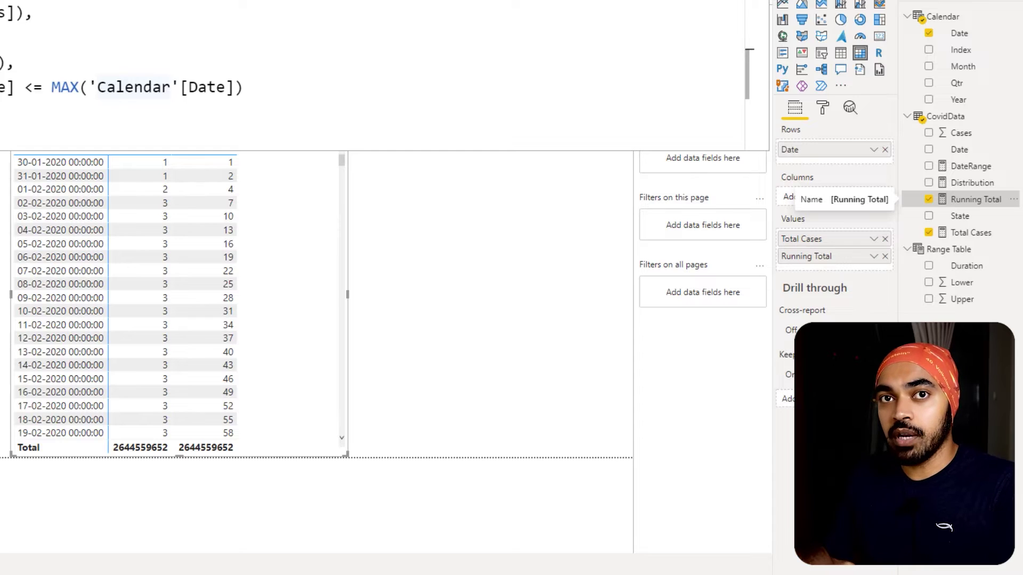
{"action": "left_click_drag", "start_coordinate": [400, 161], "coordinate": [408, 322]}
{"action": "left_click_drag", "start_coordinate": [366, 287], "coordinate": [505, 286]}
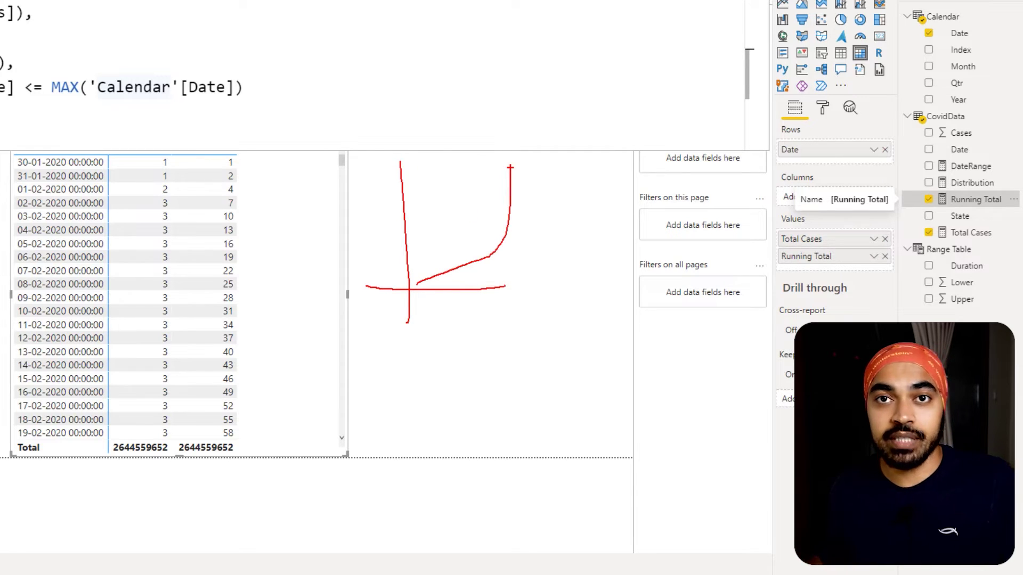
{"action": "key", "text": "Escape"}
{"action": "key", "text": "Escape"}
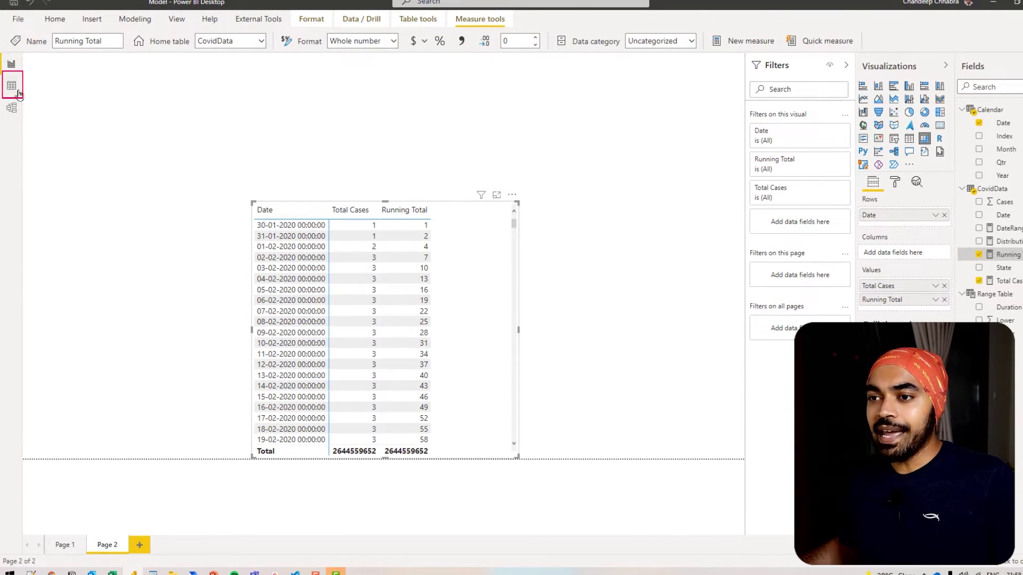
- Examine Range Table's DATATABLE formula and its Duration, Lower and Upper columns for each case band
{"action": "left_click", "coordinate": [12, 86]}
{"action": "left_click", "coordinate": [994, 227]}
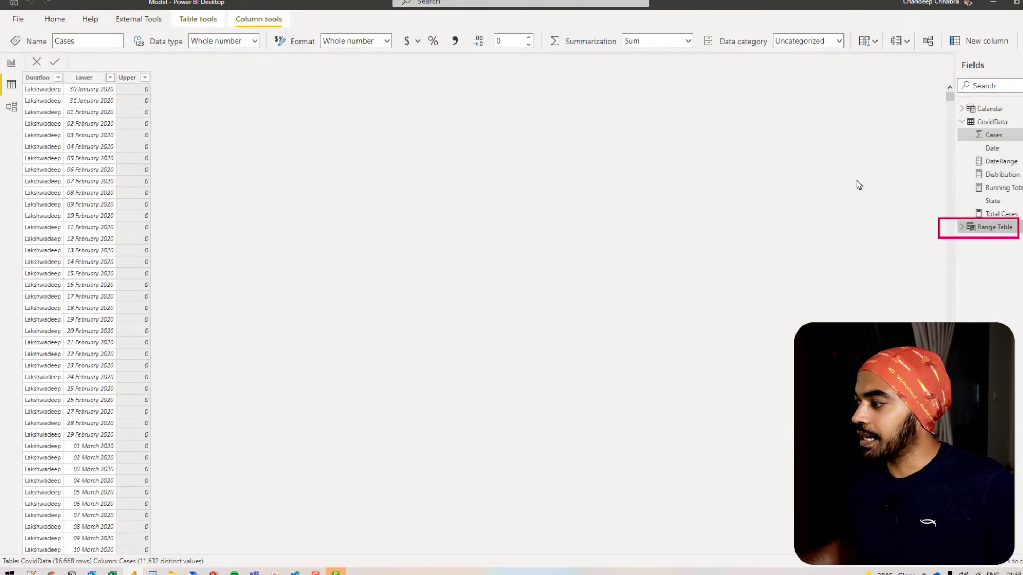
{"action": "double_click", "coordinate": [201, 164]}
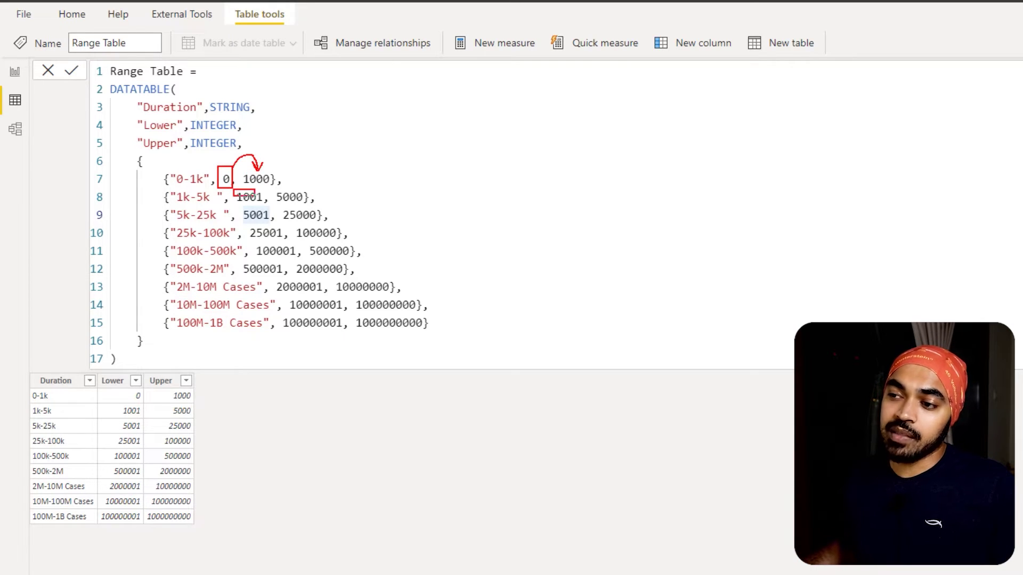
{"action": "left_click_drag", "start_coordinate": [254, 193], "coordinate": [270, 206]}
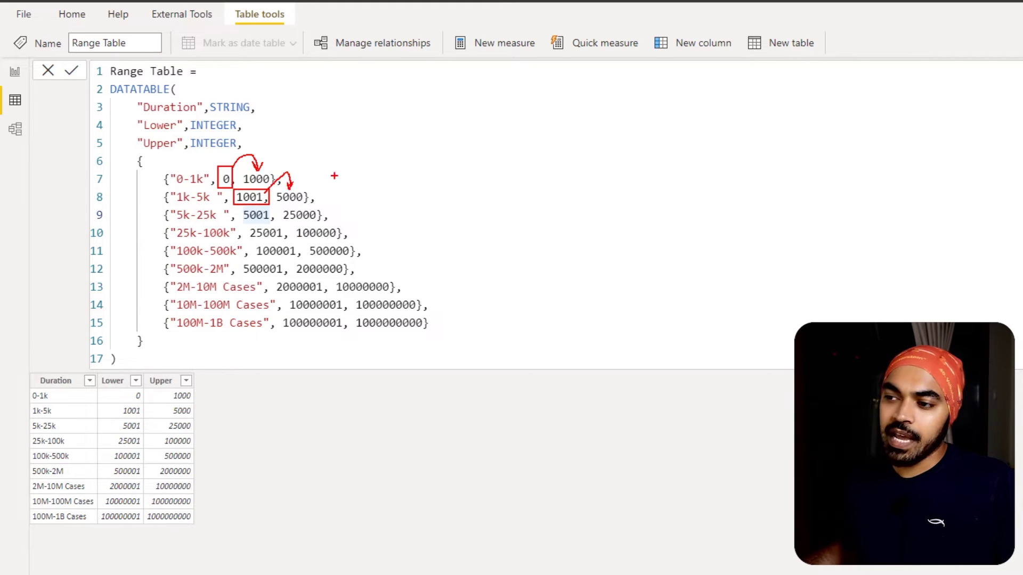
{"action": "left_click_drag", "start_coordinate": [328, 173], "coordinate": [387, 264]}
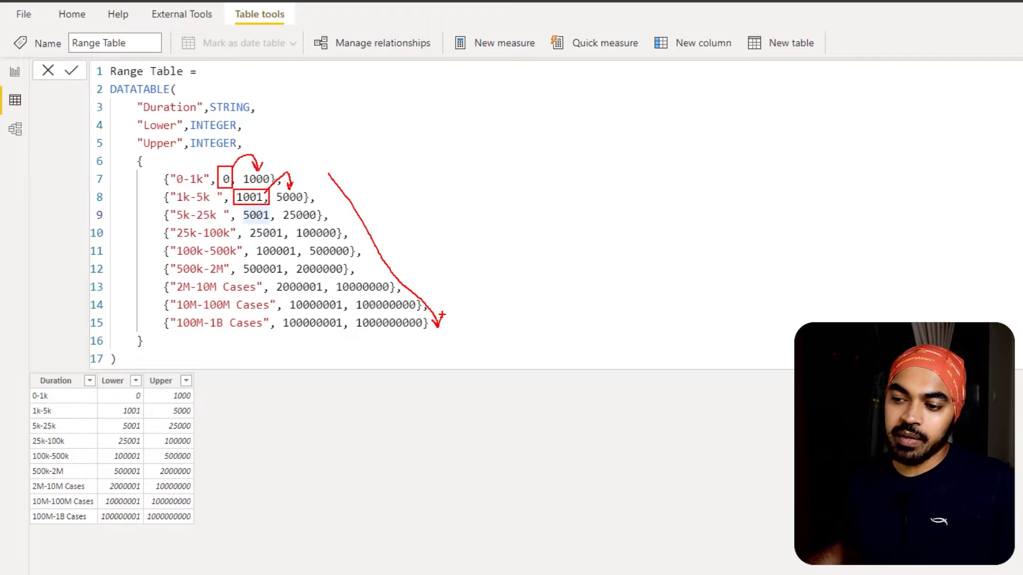
{"action": "left_click_drag", "start_coordinate": [25, 508], "coordinate": [232, 537]}
{"action": "key", "text": "Escape"}
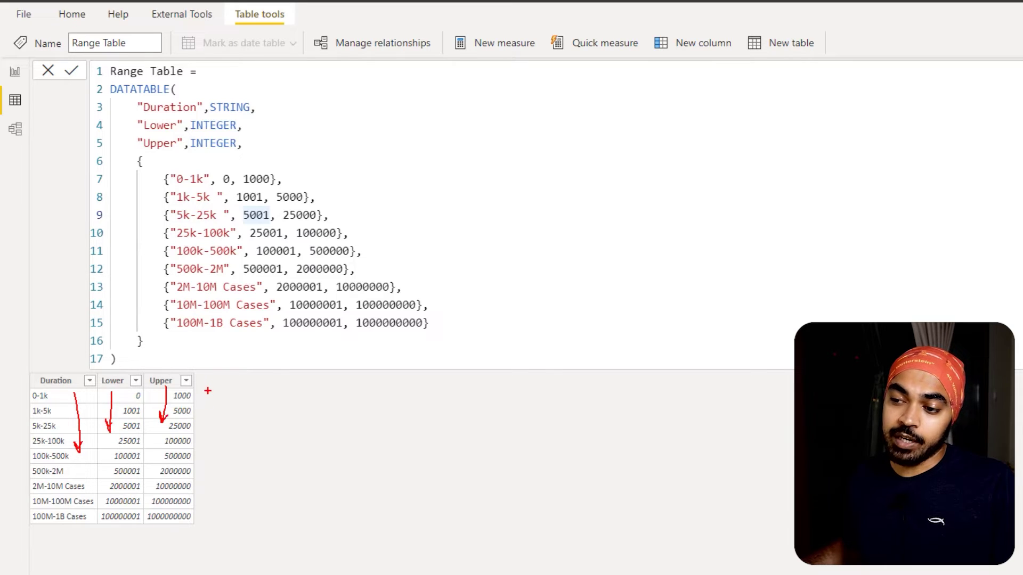
{"action": "mouse_move", "coordinate": [208, 391]}
{"action": "left_mouse_down"}
{"action": "mouse_move", "coordinate": [211, 511]}
{"action": "mouse_move", "coordinate": [102, 531]}
{"action": "mouse_move", "coordinate": [18, 502]}
{"action": "left_mouse_up"}
{"action": "left_click_drag", "start_coordinate": [43, 380], "coordinate": [202, 391]}
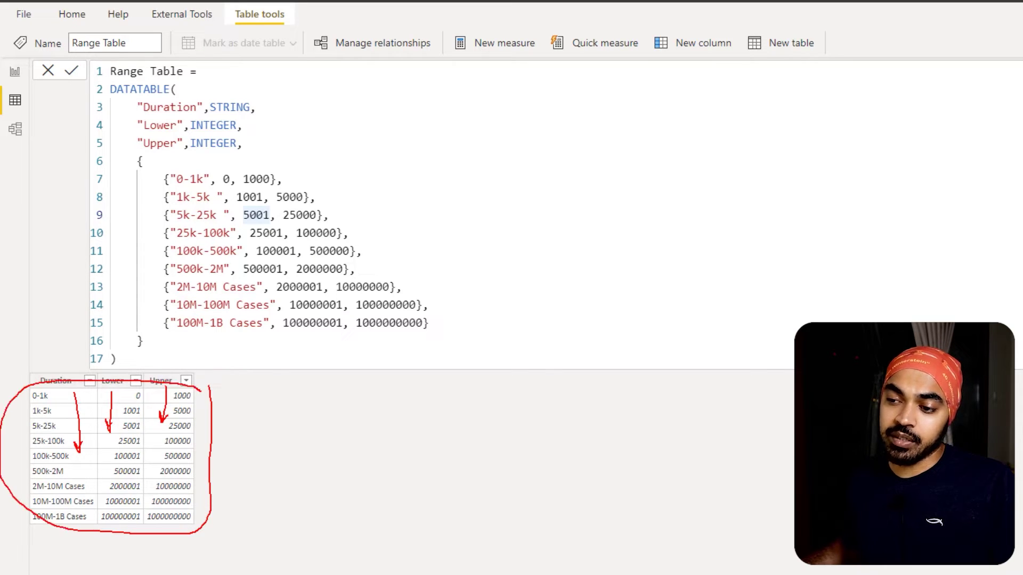
{"action": "key", "text": "Escape"}
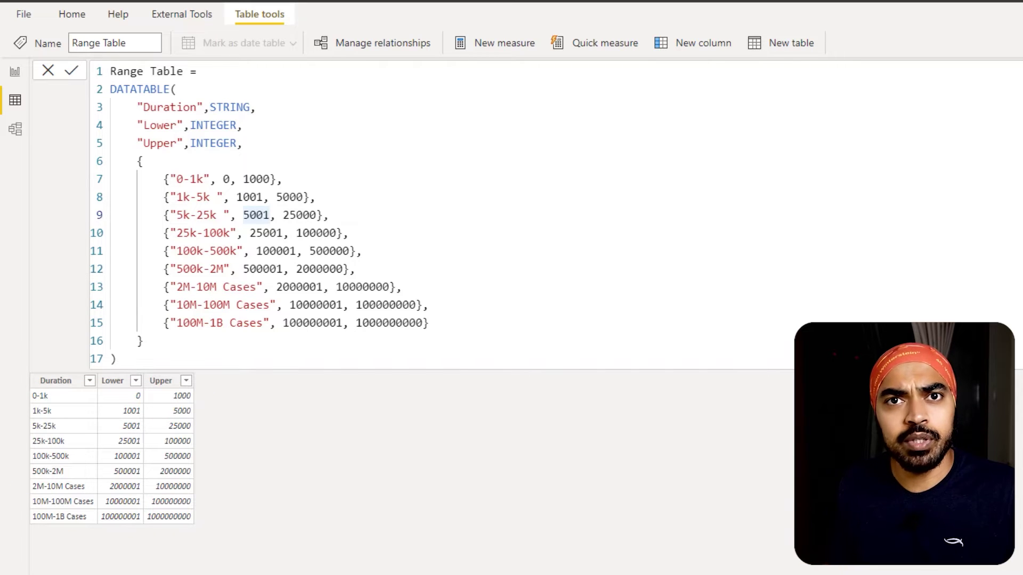
- Inspect the table relationships in the model diagram and shift Range Table slightly closer to Calendar
{"action": "left_click", "coordinate": [14, 133]}
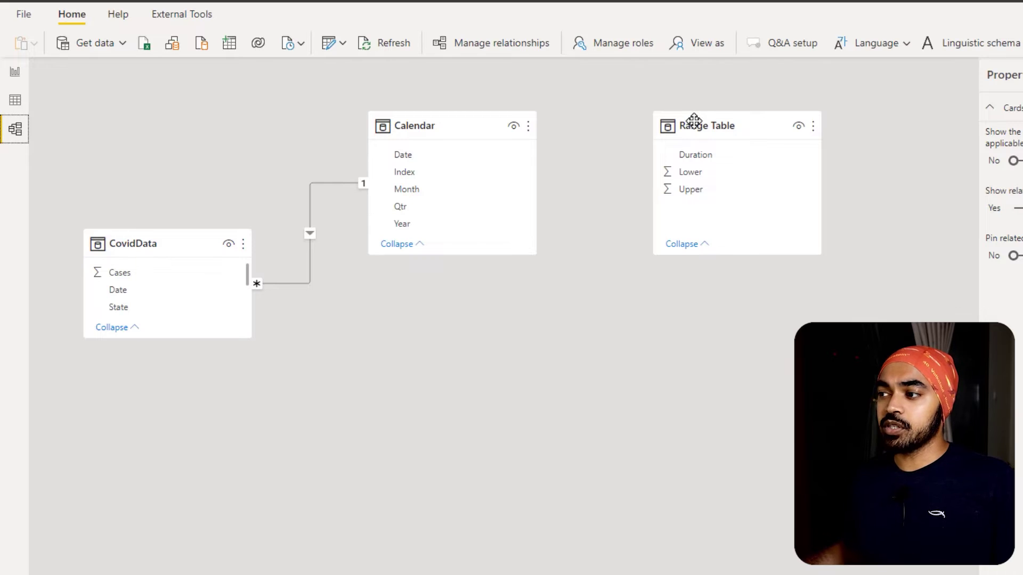
{"action": "left_click_drag", "start_coordinate": [688, 123], "coordinate": [661, 137]}
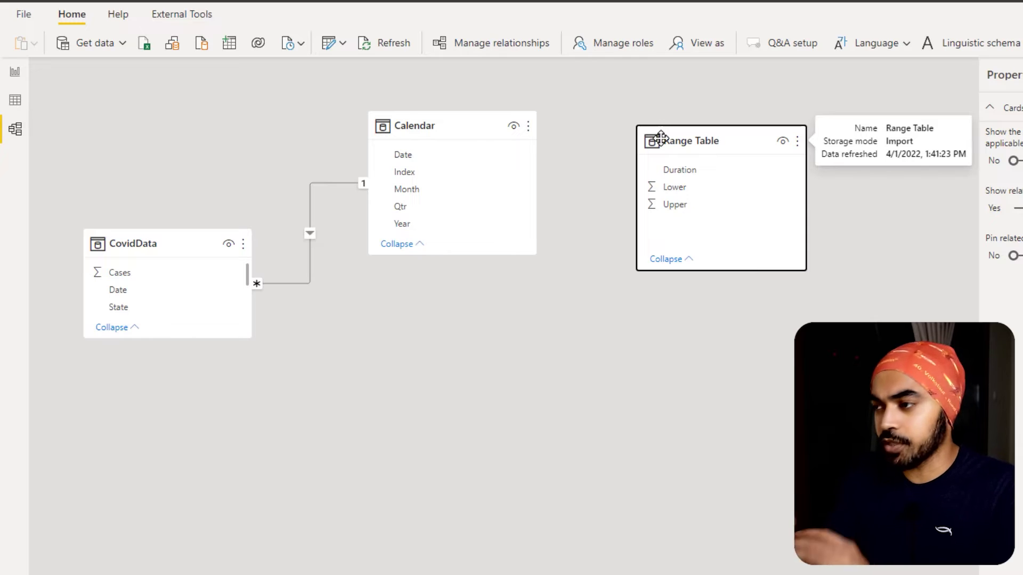
- Return to the report, duplicate the date matrix and select the copy placed beside the original
{"action": "left_click", "coordinate": [15, 72]}
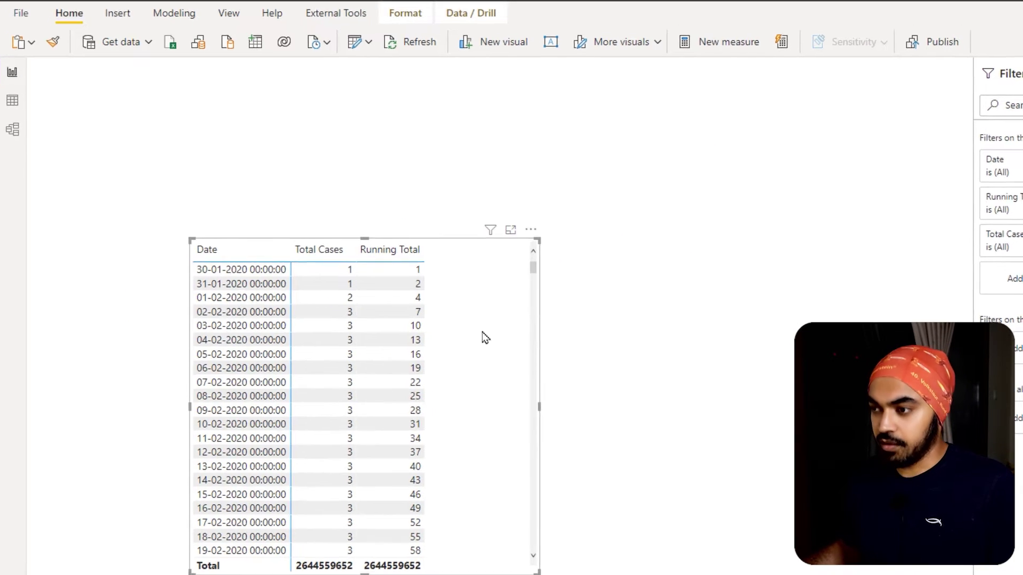
{"action": "key", "text": "ctrl+c"}
{"action": "key", "text": "ctrl+v"}
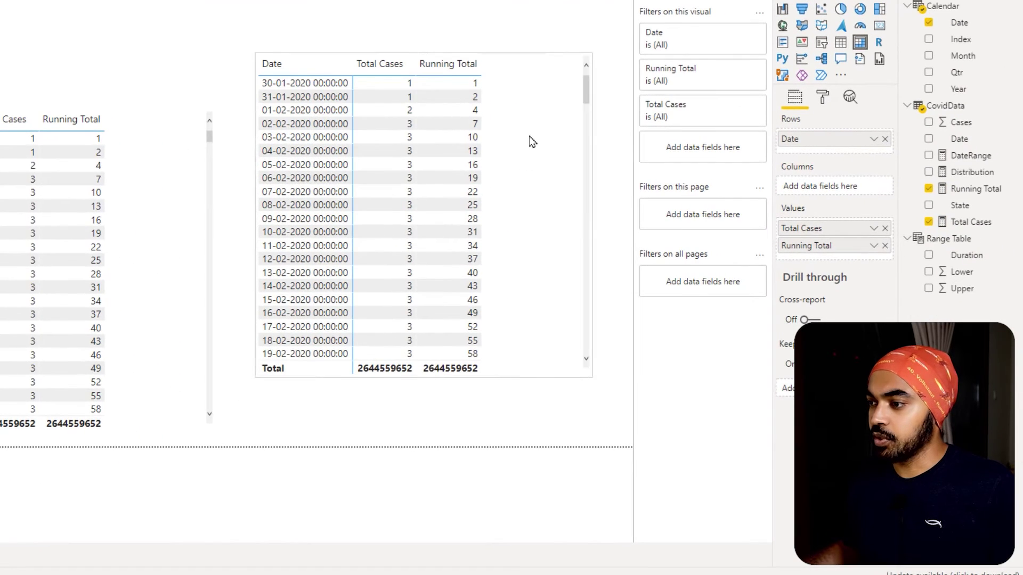
{"action": "left_click", "coordinate": [529, 141]}
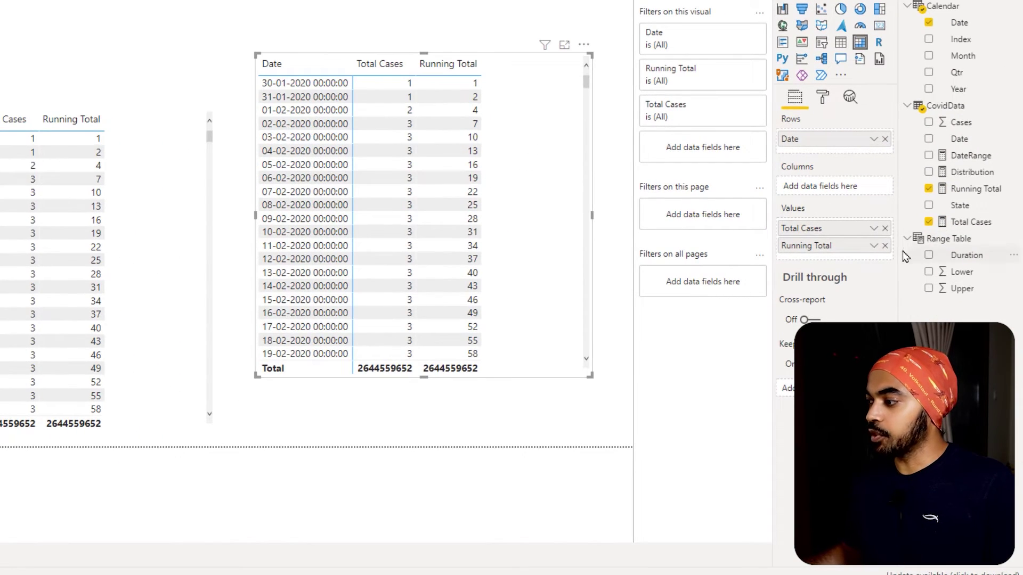
- Replace the copied matrix's fields with Range Table's Duration as rows and Lower and Upper as values
{"action": "left_click", "coordinate": [885, 246]}
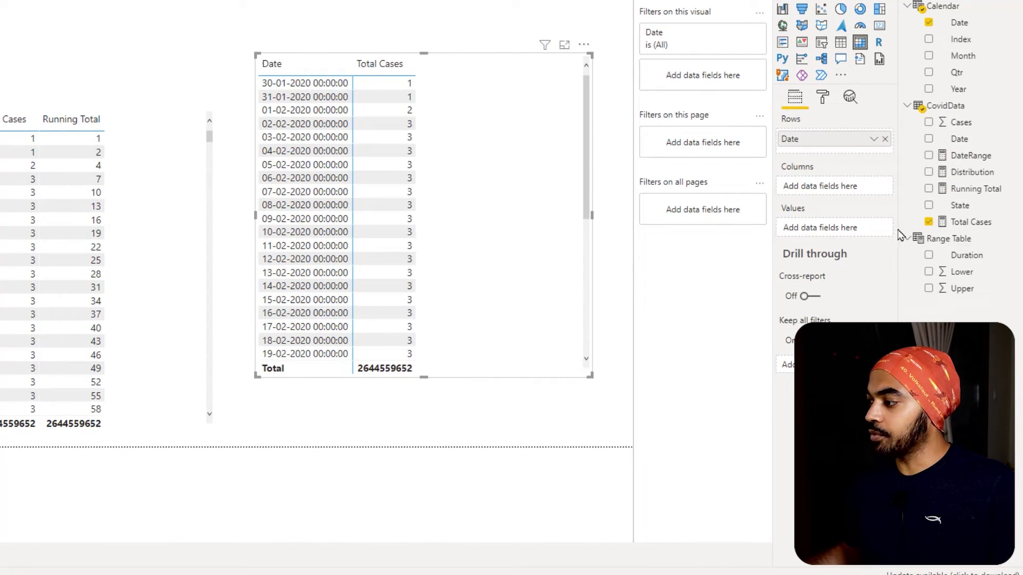
{"action": "left_click", "coordinate": [885, 139]}
{"action": "left_click_drag", "start_coordinate": [966, 256], "coordinate": [851, 142]}
{"action": "left_click_drag", "start_coordinate": [959, 272], "coordinate": [831, 228]}
{"action": "left_click_drag", "start_coordinate": [944, 291], "coordinate": [495, 209]}
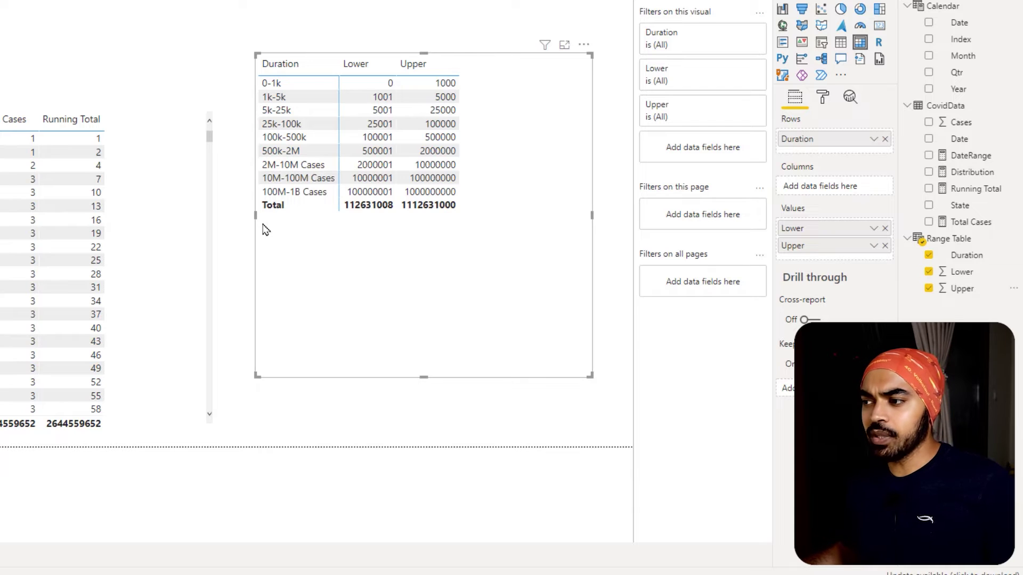
- Examine the 0-1k band's Lower and Upper limits against the Running Total column in the date matrix
{"action": "mouse_move", "coordinate": [256, 71]}
{"action": "left_mouse_down"}
{"action": "mouse_move", "coordinate": [469, 102]}
{"action": "mouse_move", "coordinate": [463, 94]}
{"action": "left_mouse_up"}
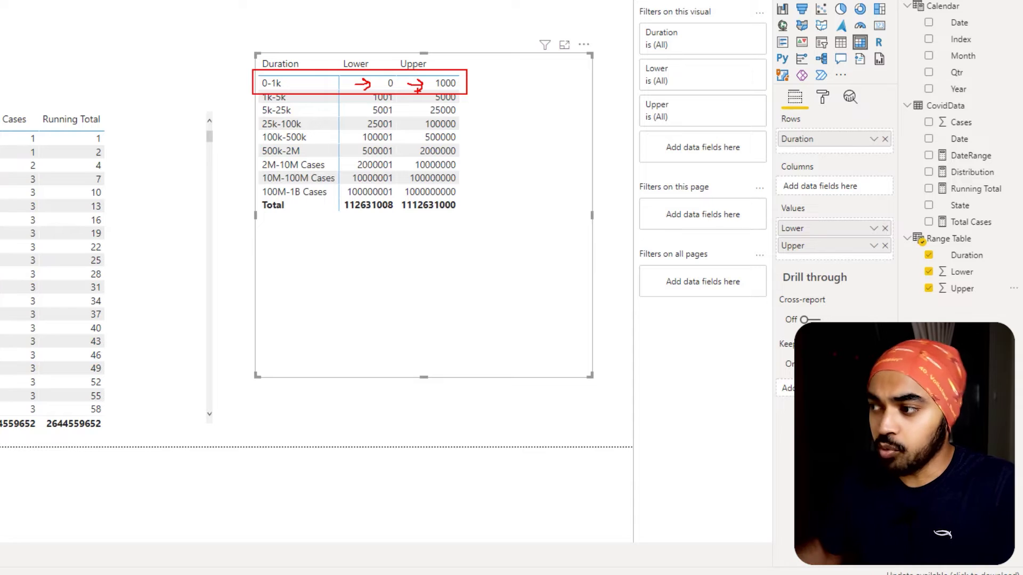
{"action": "key", "text": "Escape"}
{"action": "mouse_move", "coordinate": [379, 69]}
{"action": "left_mouse_down"}
{"action": "mouse_move", "coordinate": [397, 85]}
{"action": "mouse_move", "coordinate": [464, 88]}
{"action": "left_mouse_up"}
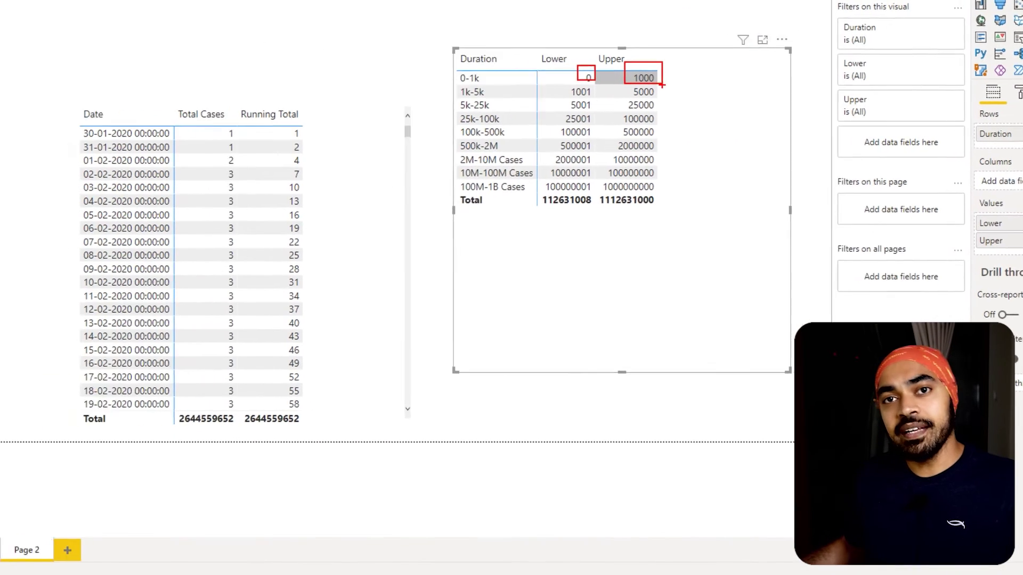
{"action": "left_click_drag", "start_coordinate": [326, 134], "coordinate": [329, 165]}
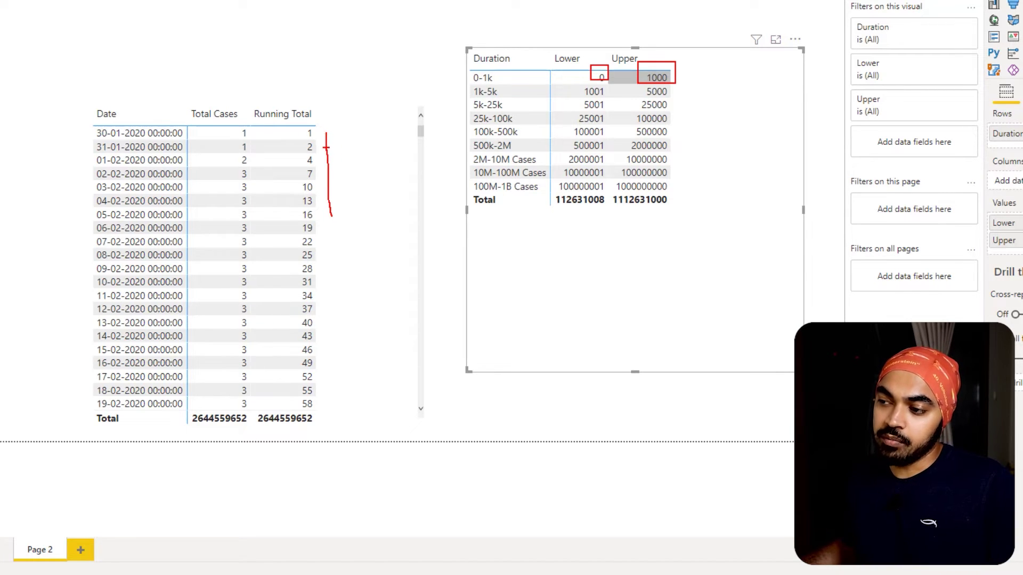
{"action": "key", "text": "Escape"}
- Find where Running Total approaches 1000 in the date matrix and examine the dates belonging to the 0-1k band
{"action": "scroll", "coordinate": [336, 251], "scroll_direction": "down", "scroll_amount": 7}
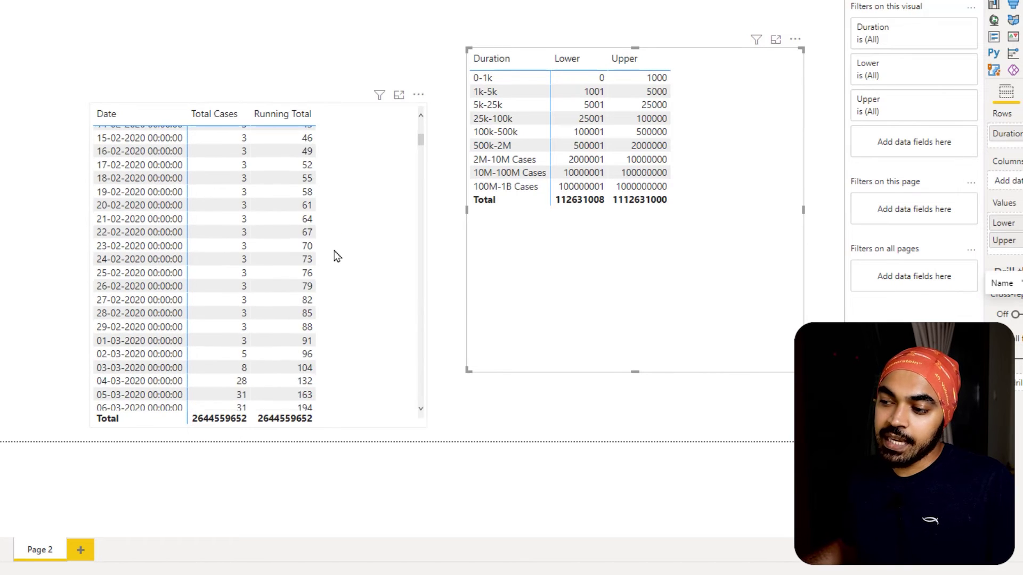
{"action": "scroll", "coordinate": [335, 255], "scroll_direction": "down", "scroll_amount": 5}
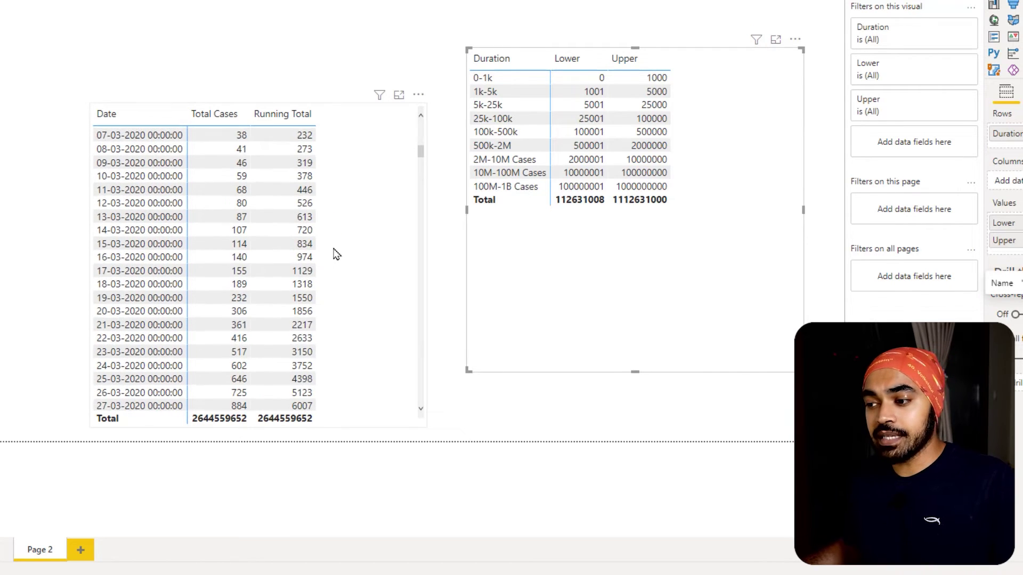
{"action": "key", "text": "ctrl+2"}
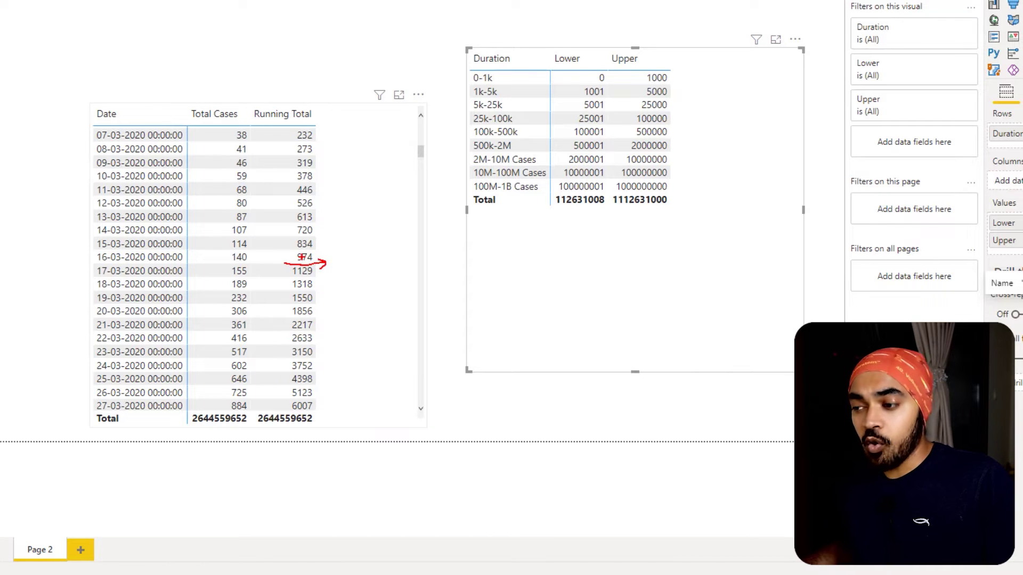
{"action": "mouse_move", "coordinate": [284, 262]}
{"action": "left_mouse_down"}
{"action": "mouse_move", "coordinate": [331, 171]}
{"action": "mouse_move", "coordinate": [327, 114]}
{"action": "left_mouse_up"}
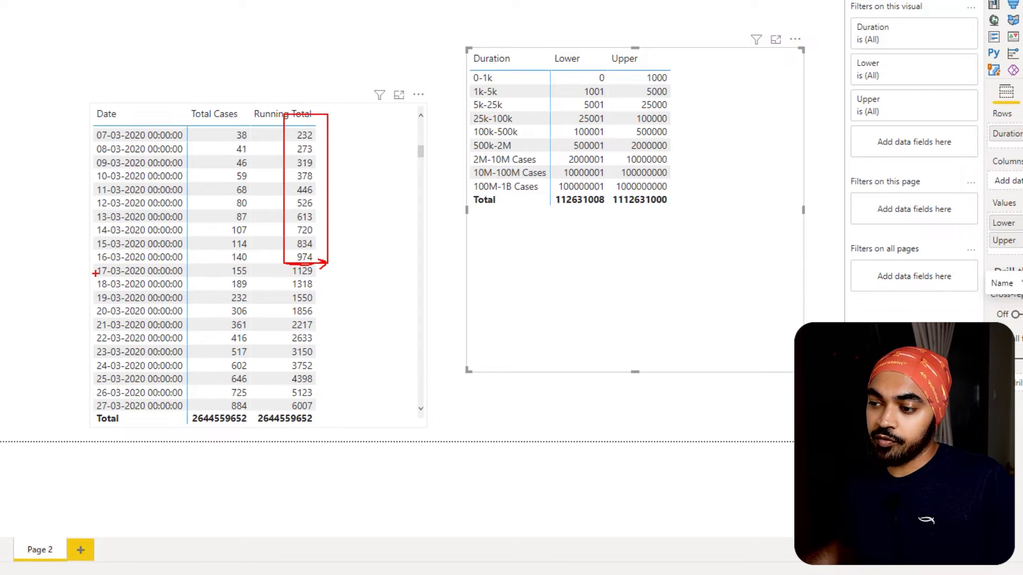
{"action": "mouse_move", "coordinate": [95, 265]}
{"action": "left_mouse_down"}
{"action": "mouse_move", "coordinate": [191, 149]}
{"action": "mouse_move", "coordinate": [195, 110]}
{"action": "left_mouse_up"}
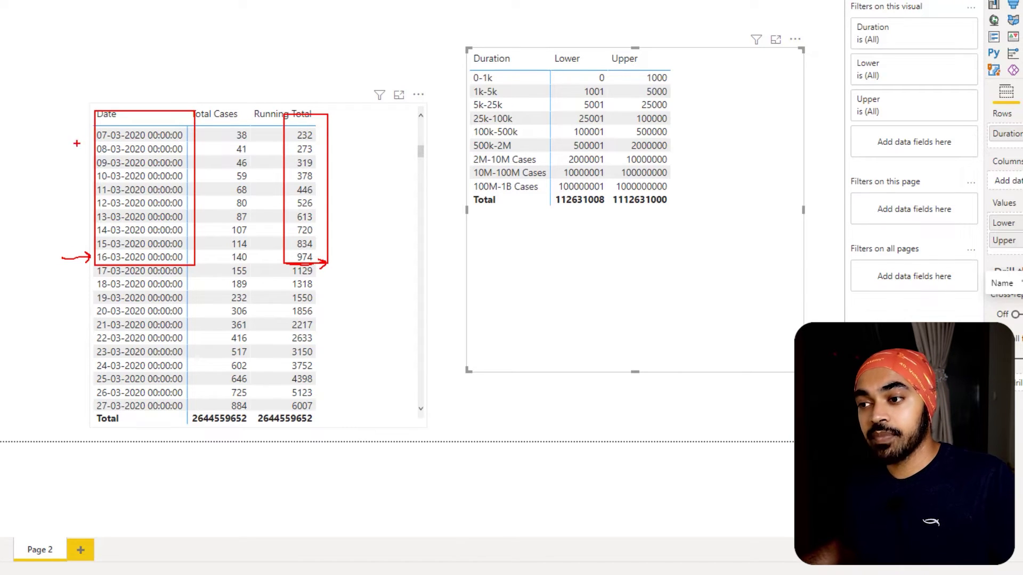
{"action": "mouse_move", "coordinate": [79, 248]}
{"action": "left_mouse_down"}
{"action": "mouse_move", "coordinate": [76, 136]}
{"action": "mouse_move", "coordinate": [55, 124]}
{"action": "mouse_move", "coordinate": [76, 122]}
{"action": "left_mouse_up"}
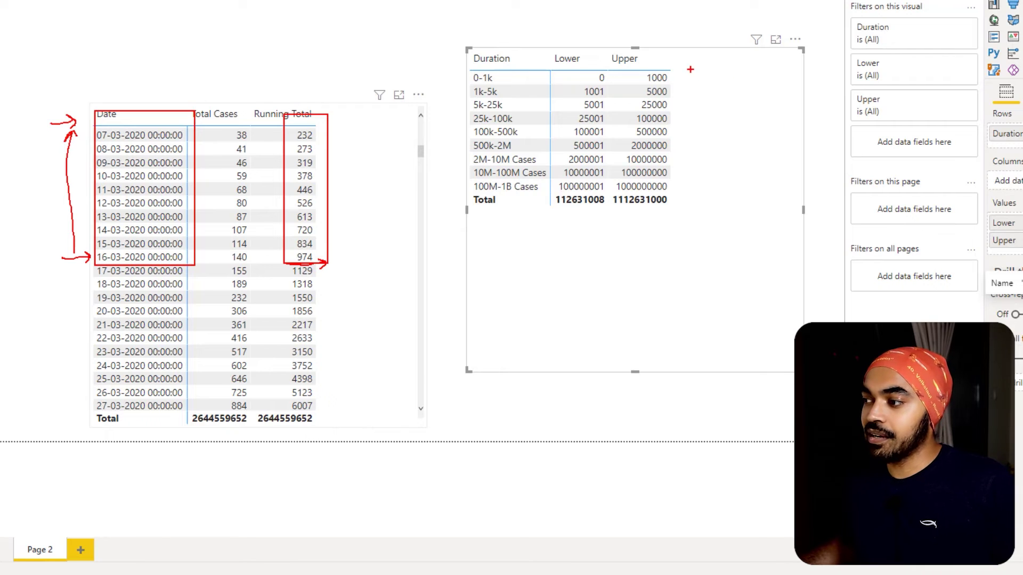
{"action": "left_click_drag", "start_coordinate": [691, 70], "coordinate": [754, 84]}
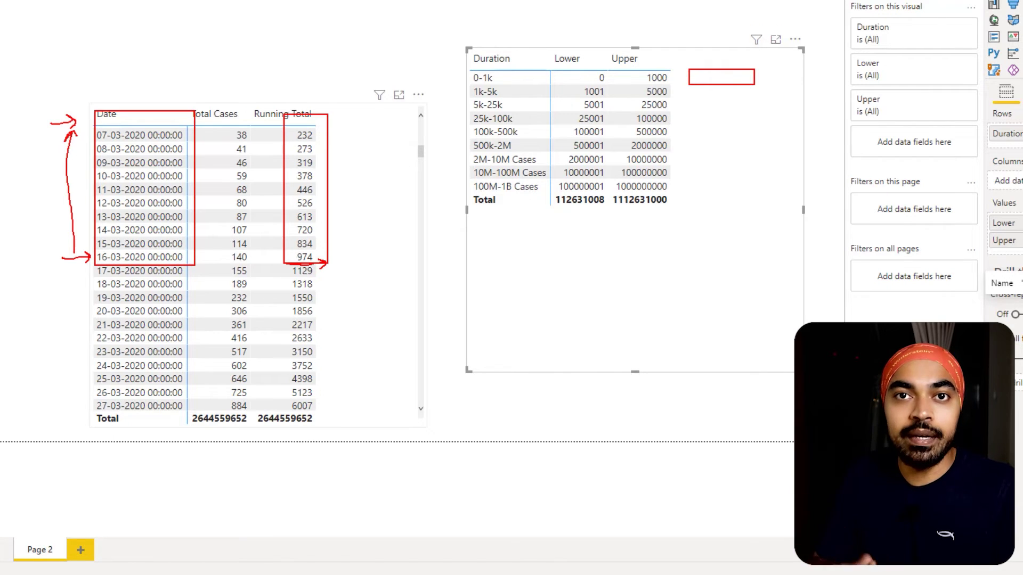
{"action": "key", "text": "e"}
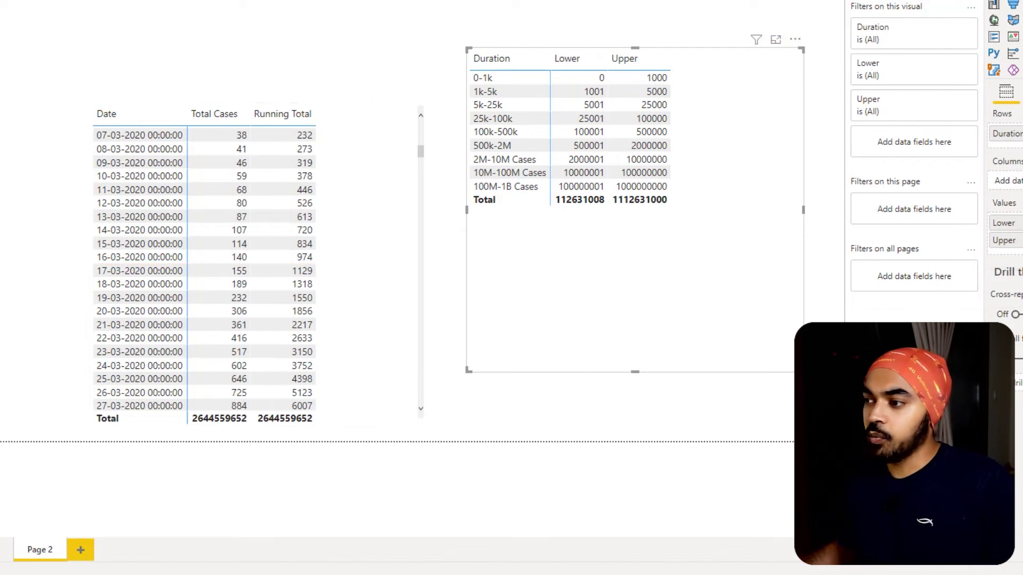
- Compare the 1k-5k band's limits with the running totals and examine the start and end dates of that band
{"action": "mouse_move", "coordinate": [473, 82]}
{"action": "left_mouse_down"}
{"action": "mouse_move", "coordinate": [557, 98]}
{"action": "mouse_move", "coordinate": [681, 99]}
{"action": "left_mouse_up"}
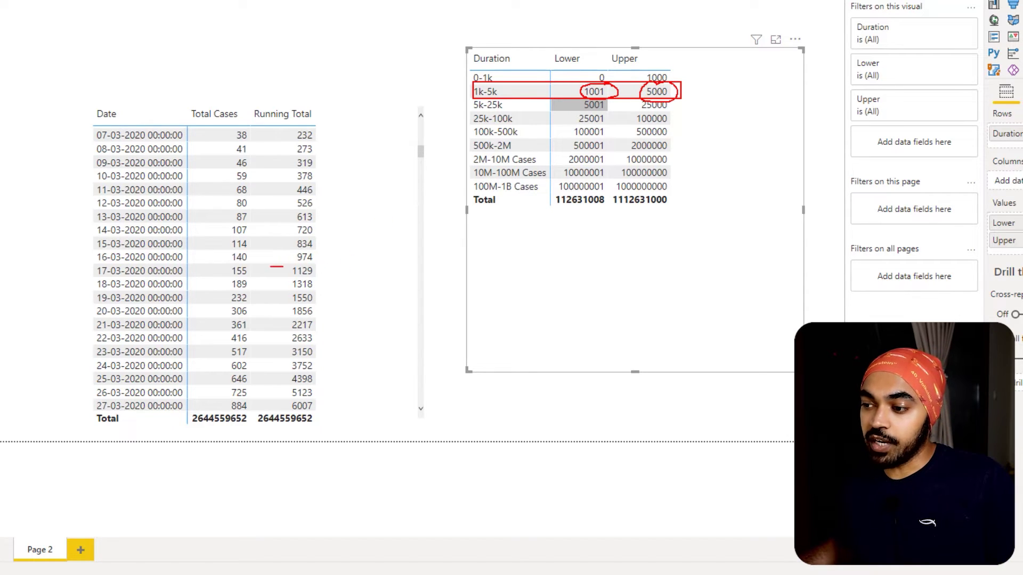
{"action": "left_click_drag", "start_coordinate": [282, 266], "coordinate": [336, 270]}
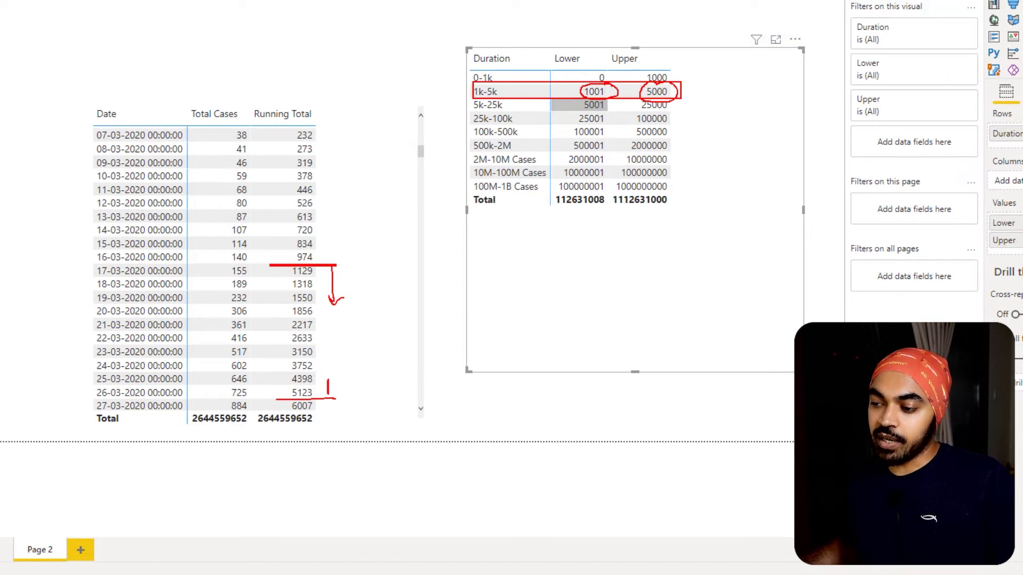
{"action": "mouse_move", "coordinate": [267, 269]}
{"action": "left_mouse_down"}
{"action": "mouse_move", "coordinate": [310, 328]}
{"action": "mouse_move", "coordinate": [336, 397]}
{"action": "left_mouse_up"}
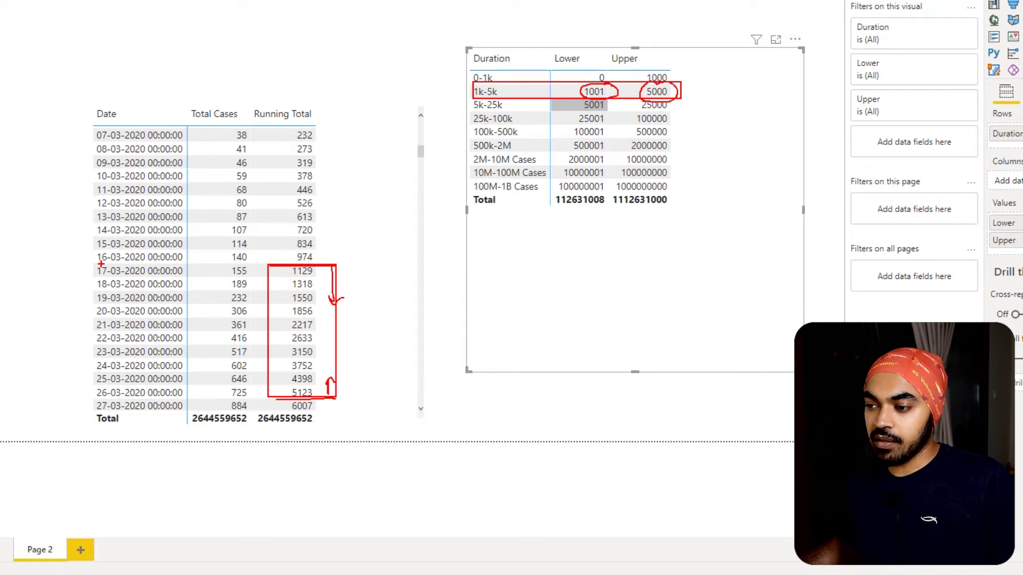
{"action": "mouse_move", "coordinate": [96, 264]}
{"action": "left_mouse_down"}
{"action": "mouse_move", "coordinate": [186, 377]}
{"action": "mouse_move", "coordinate": [185, 398]}
{"action": "left_mouse_up"}
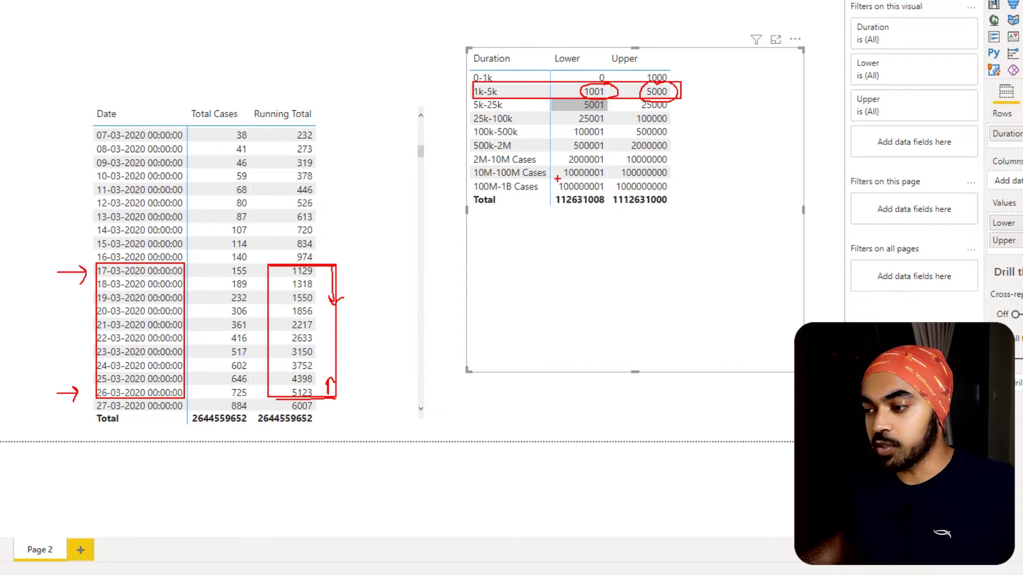
{"action": "left_click_drag", "start_coordinate": [694, 85], "coordinate": [747, 101]}
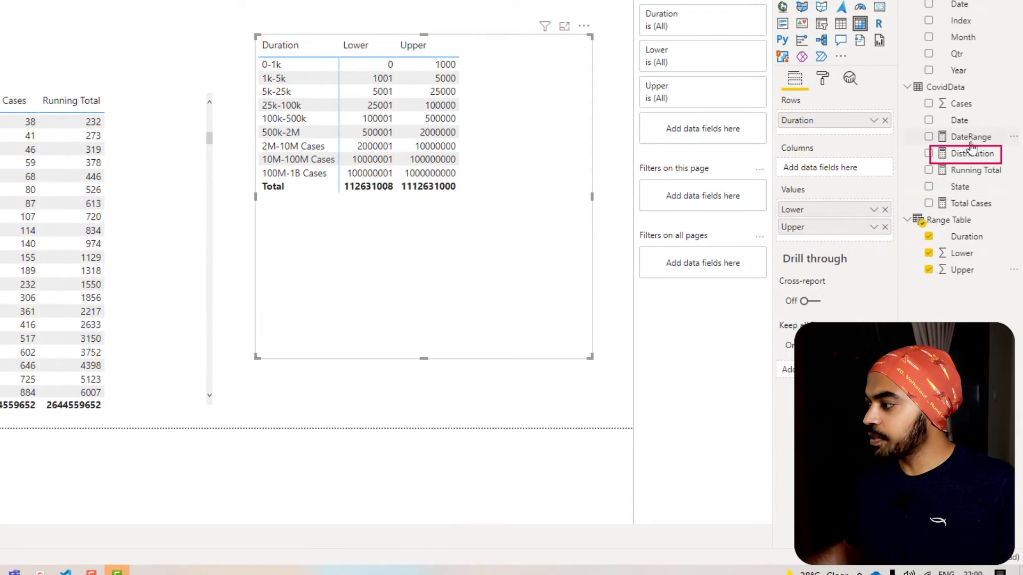
- Open the Distribution measure's formula and examine its MinNum and MaxNum variables, based on Range Table's Lower and Upper
{"action": "left_click", "coordinate": [975, 159]}
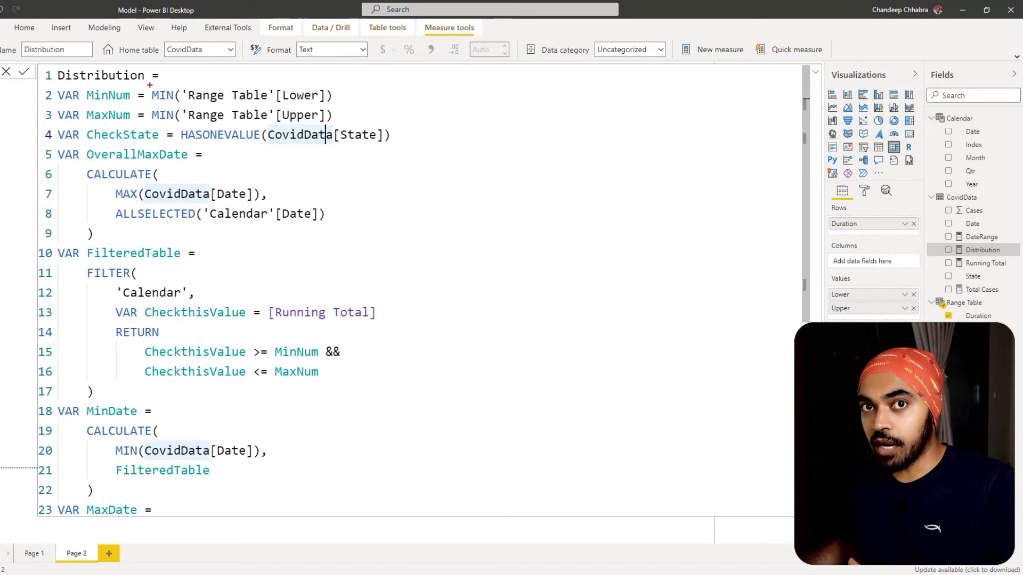
{"action": "left_click_drag", "start_coordinate": [163, 91], "coordinate": [331, 107]}
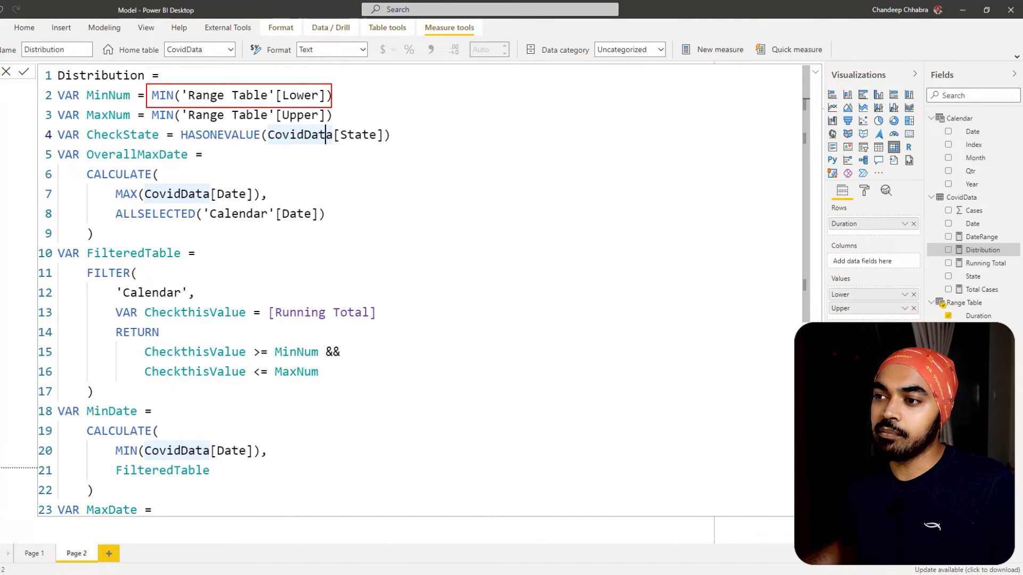
{"action": "left_click_drag", "start_coordinate": [145, 105], "coordinate": [331, 123]}
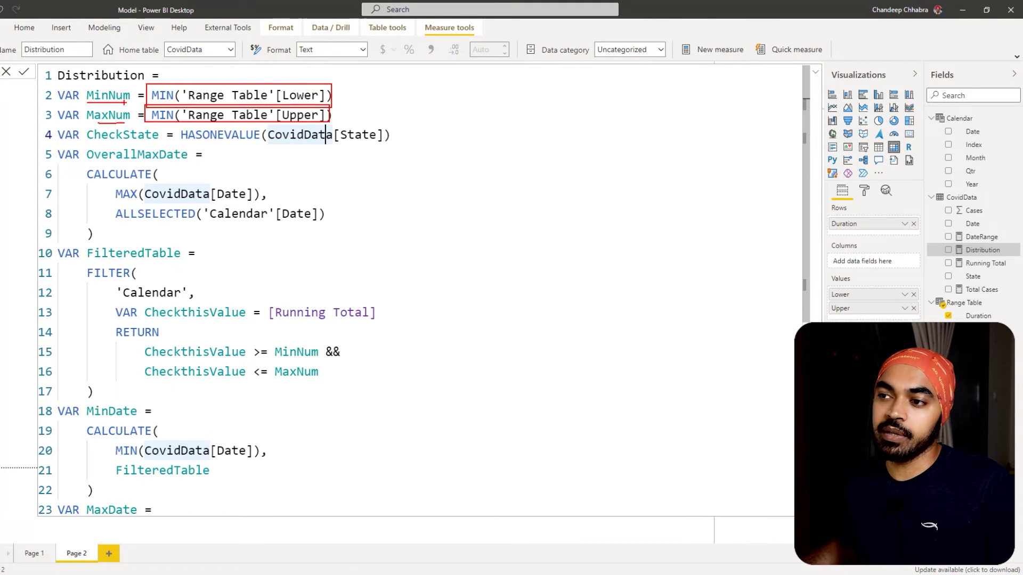
{"action": "key", "text": "Escape"}
{"action": "key", "text": "Escape"}
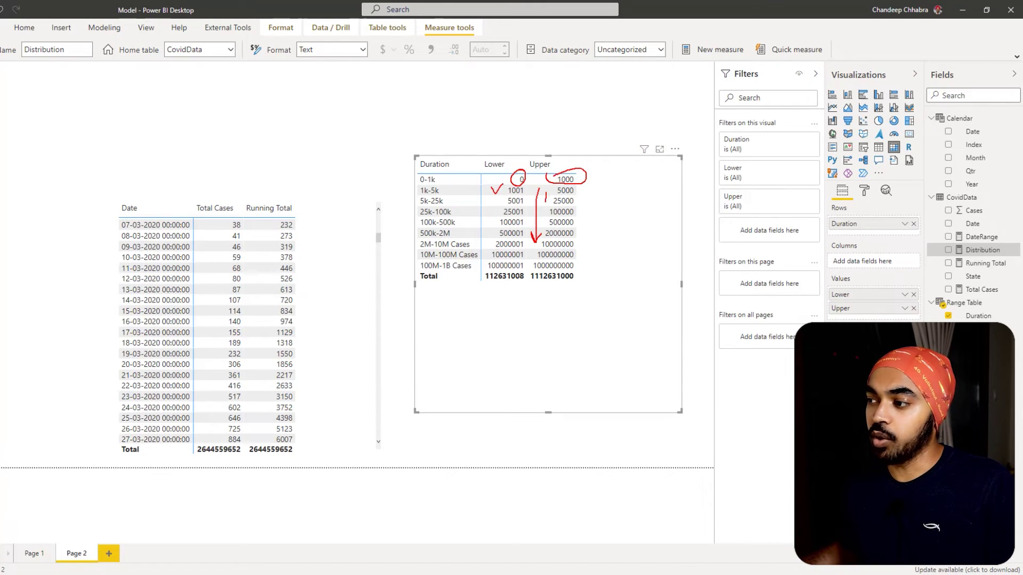
- Review on the report how each date's running total is checked against the 0-1k band's Lower and Upper values
{"action": "key", "text": "e"}
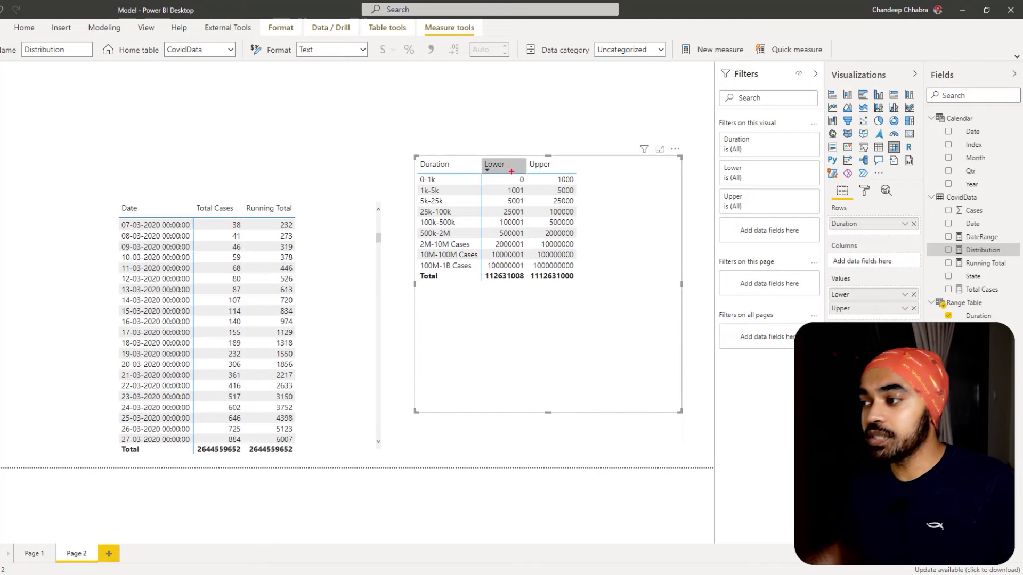
{"action": "left_click_drag", "start_coordinate": [508, 171], "coordinate": [585, 186]}
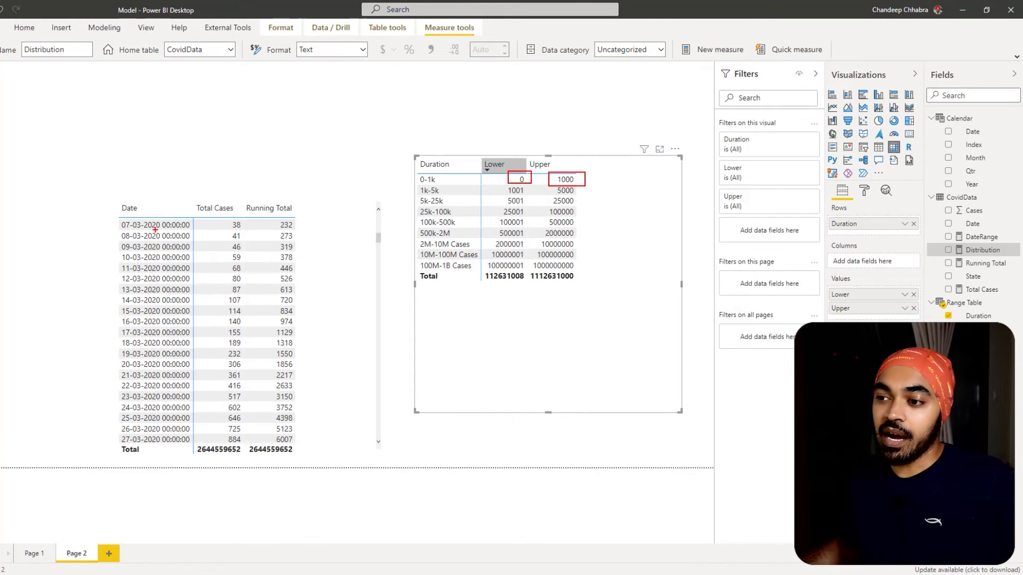
{"action": "left_click_drag", "start_coordinate": [154, 233], "coordinate": [164, 231]}
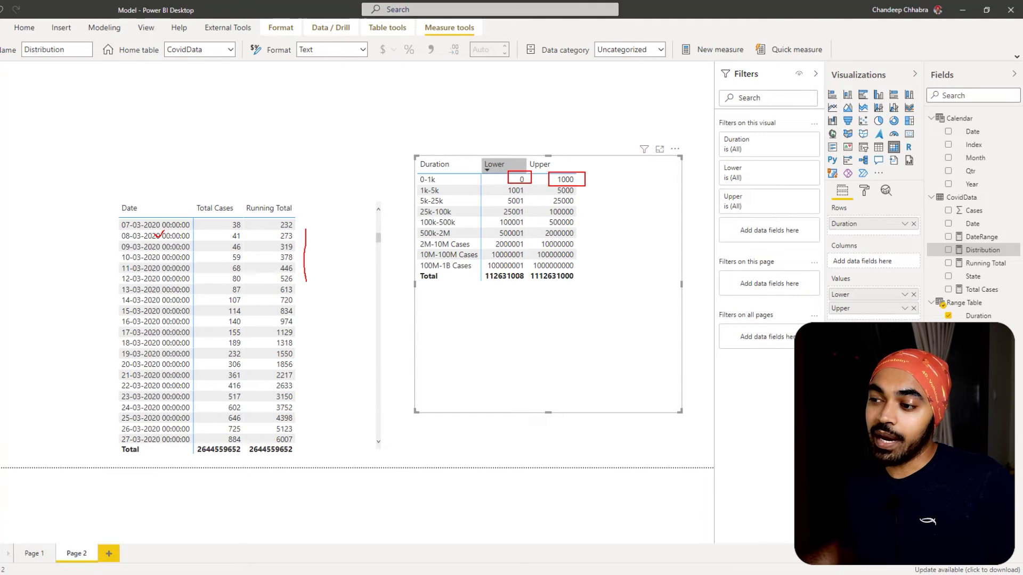
{"action": "key", "text": "Escape"}
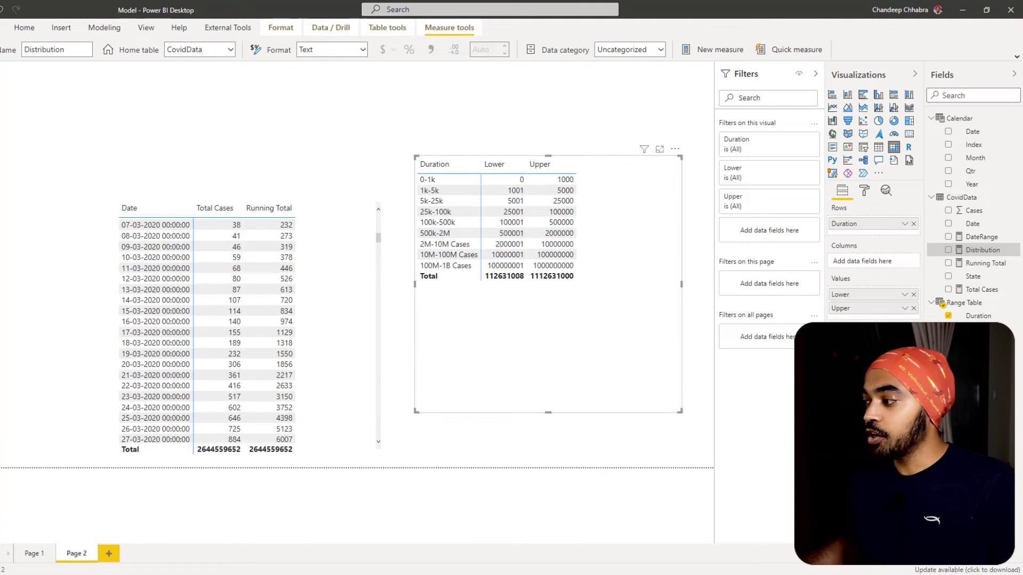
- Reopen the Distribution measure and examine how FilteredTable filters Calendar by Running Total between MinNum and MaxNum
{"action": "left_click", "coordinate": [983, 263]}
{"action": "left_click", "coordinate": [983, 250]}
{"action": "left_click", "coordinate": [217, 194]}
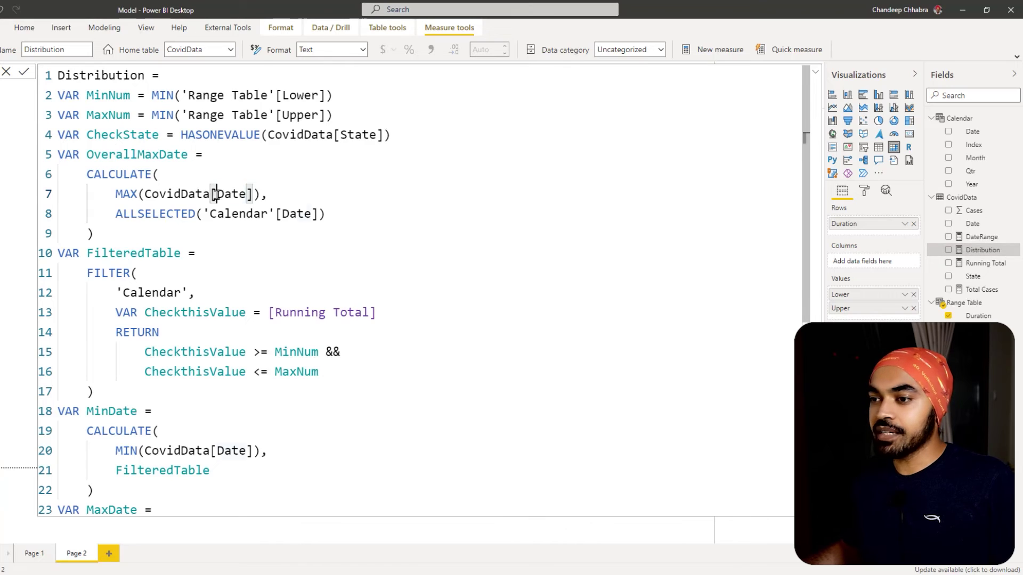
{"action": "scroll", "coordinate": [193, 208], "scroll_direction": "down", "scroll_amount": 2}
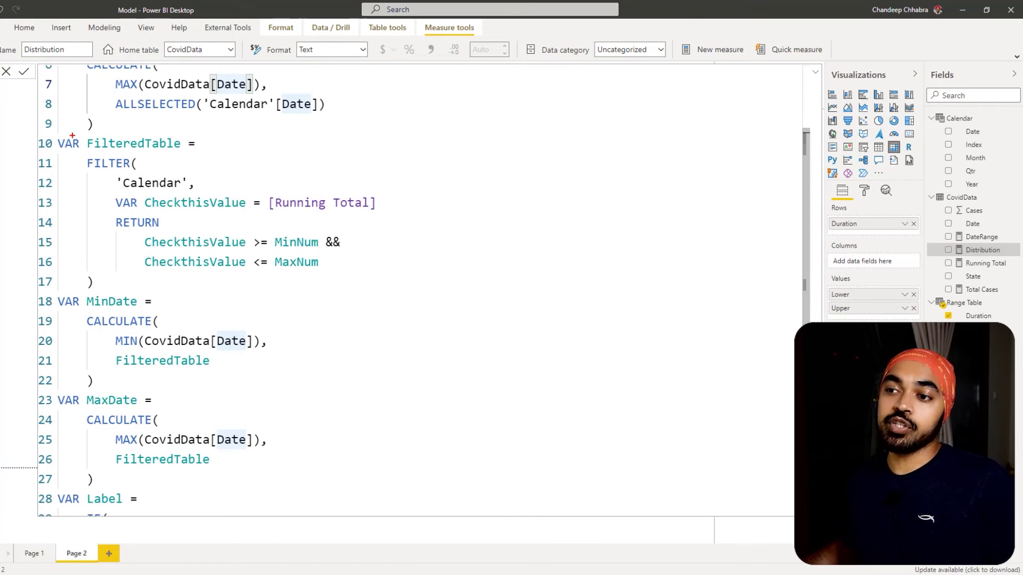
{"action": "mouse_move", "coordinate": [48, 135]}
{"action": "left_mouse_down"}
{"action": "mouse_move", "coordinate": [290, 253]}
{"action": "mouse_move", "coordinate": [414, 291]}
{"action": "left_mouse_up"}
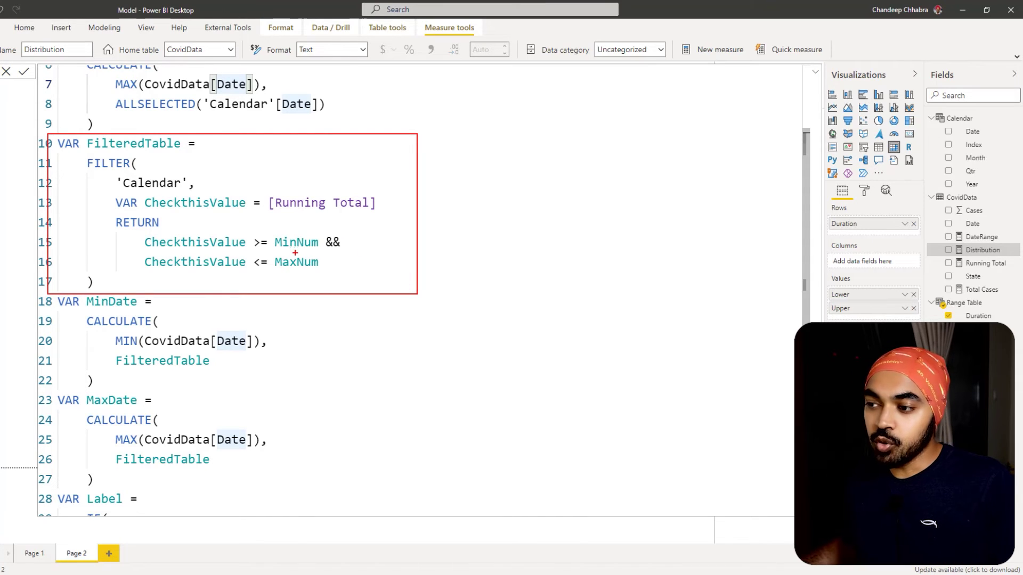
{"action": "mouse_move", "coordinate": [281, 254]}
{"action": "left_mouse_down"}
{"action": "mouse_move", "coordinate": [304, 250]}
{"action": "mouse_move", "coordinate": [288, 271]}
{"action": "mouse_move", "coordinate": [319, 272]}
{"action": "left_mouse_up"}
{"action": "mouse_move", "coordinate": [191, 169]}
{"action": "left_mouse_down"}
{"action": "mouse_move", "coordinate": [151, 167]}
{"action": "mouse_move", "coordinate": [108, 183]}
{"action": "mouse_move", "coordinate": [188, 182]}
{"action": "left_mouse_up"}
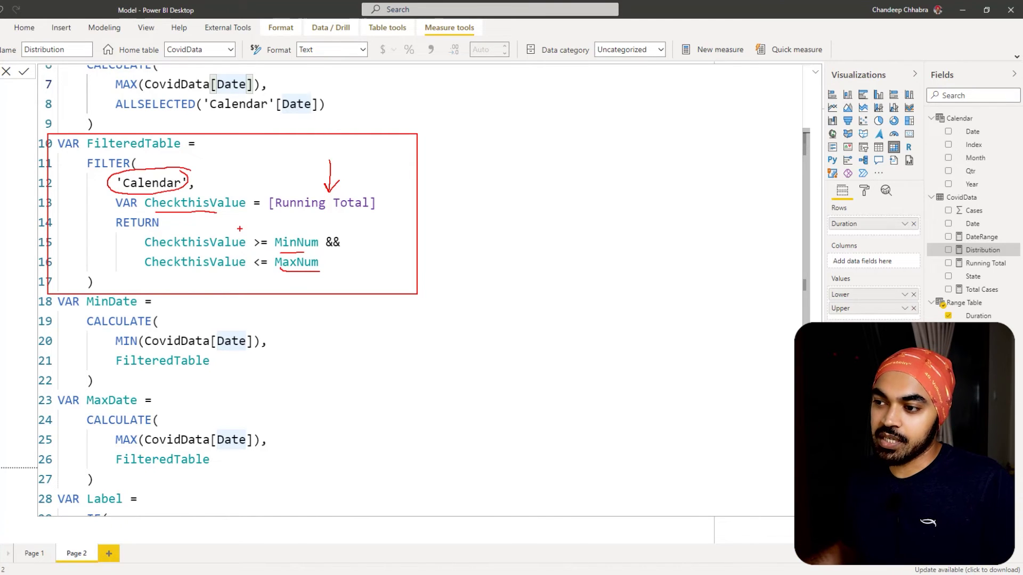
{"action": "key", "text": "Escape"}
- Examine the FILTER expression as a table of dates and consider its first and last rows for the 0 to 1000 range
{"action": "left_click_drag", "start_coordinate": [81, 155], "coordinate": [380, 291]}
{"action": "left_click_drag", "start_coordinate": [373, 239], "coordinate": [410, 234]}
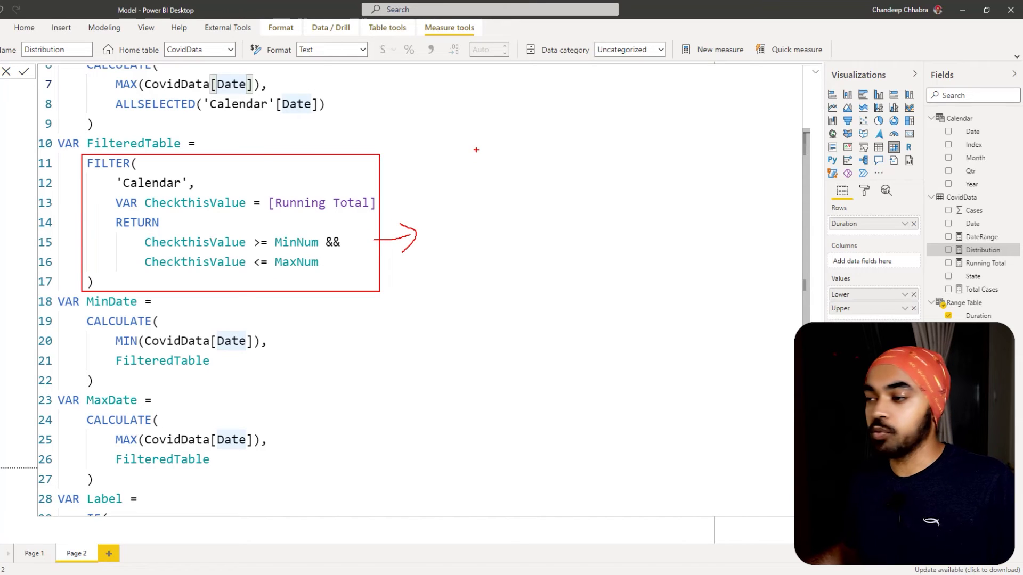
{"action": "mouse_move", "coordinate": [476, 150]}
{"action": "left_mouse_down"}
{"action": "mouse_move", "coordinate": [545, 296]}
{"action": "mouse_move", "coordinate": [582, 285]}
{"action": "left_mouse_up"}
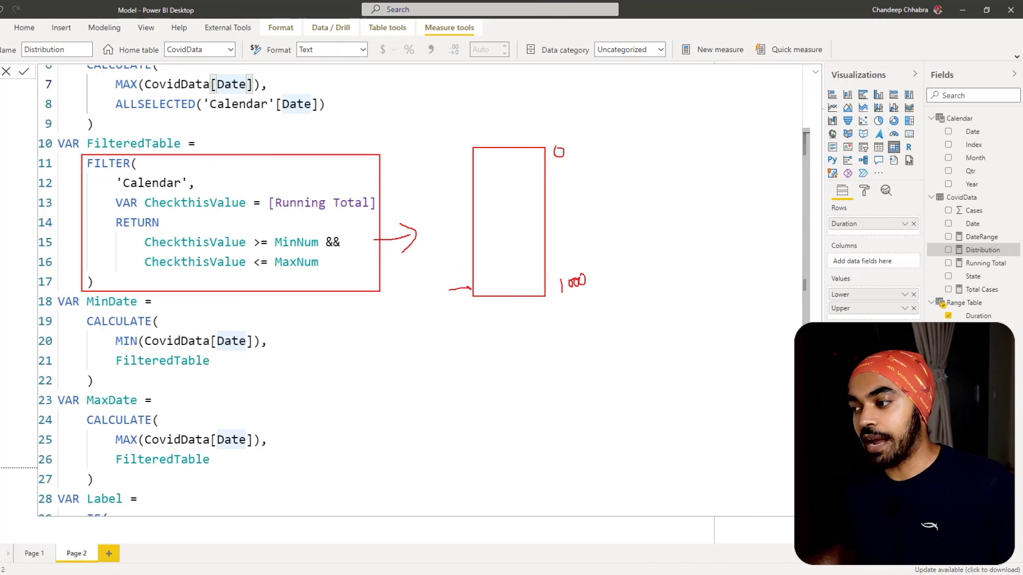
{"action": "left_click_drag", "start_coordinate": [501, 285], "coordinate": [479, 294]}
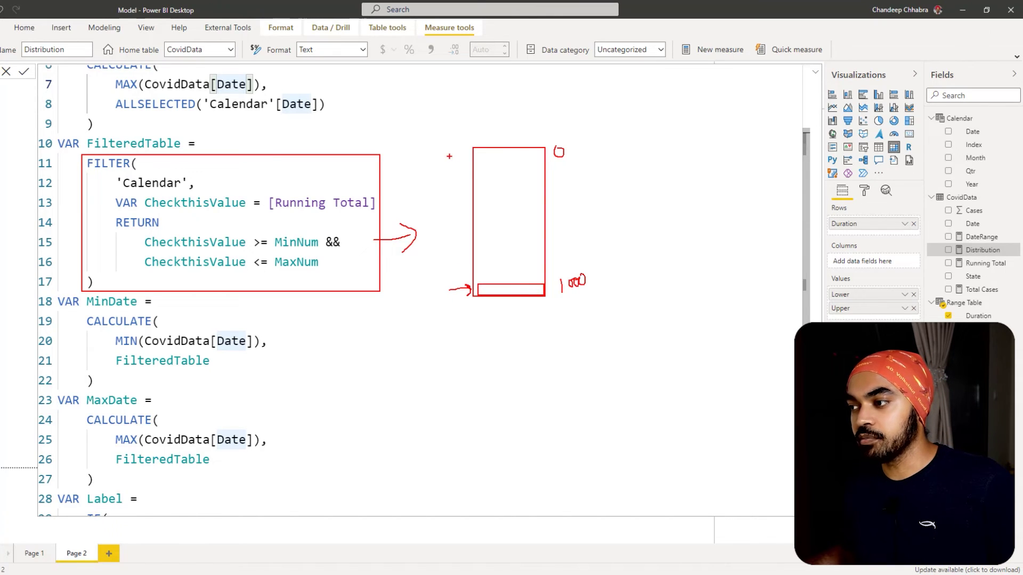
{"action": "mouse_move", "coordinate": [470, 151]}
{"action": "left_mouse_down"}
{"action": "mouse_move", "coordinate": [505, 151]}
{"action": "mouse_move", "coordinate": [472, 164]}
{"action": "left_mouse_up"}
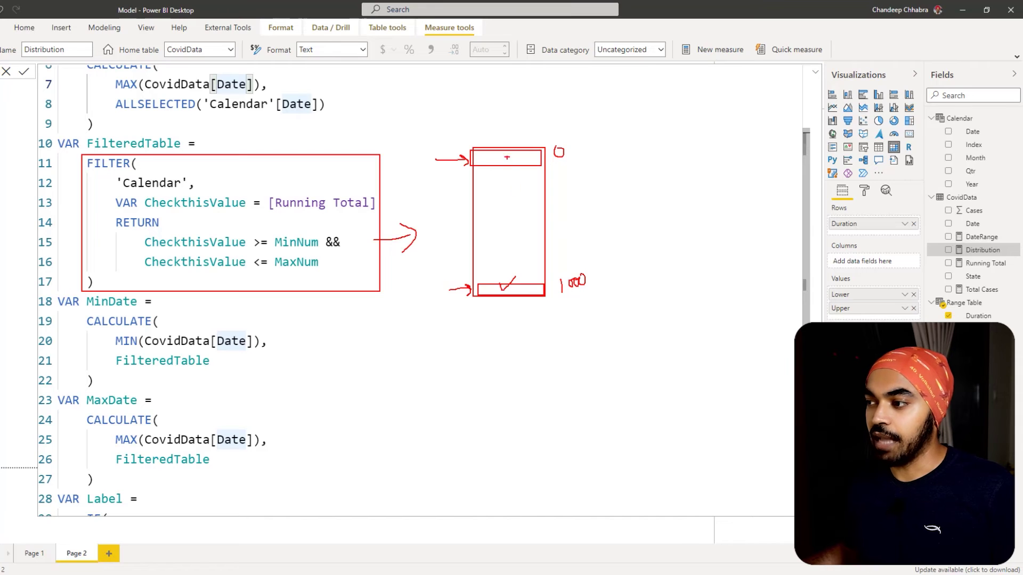
{"action": "key", "text": "Escape"}
- Examine the MinDate and MaxDate variables that take the earliest and latest CovidData date within FilteredTable
{"action": "scroll", "coordinate": [308, 315], "scroll_direction": "down", "scroll_amount": 5}
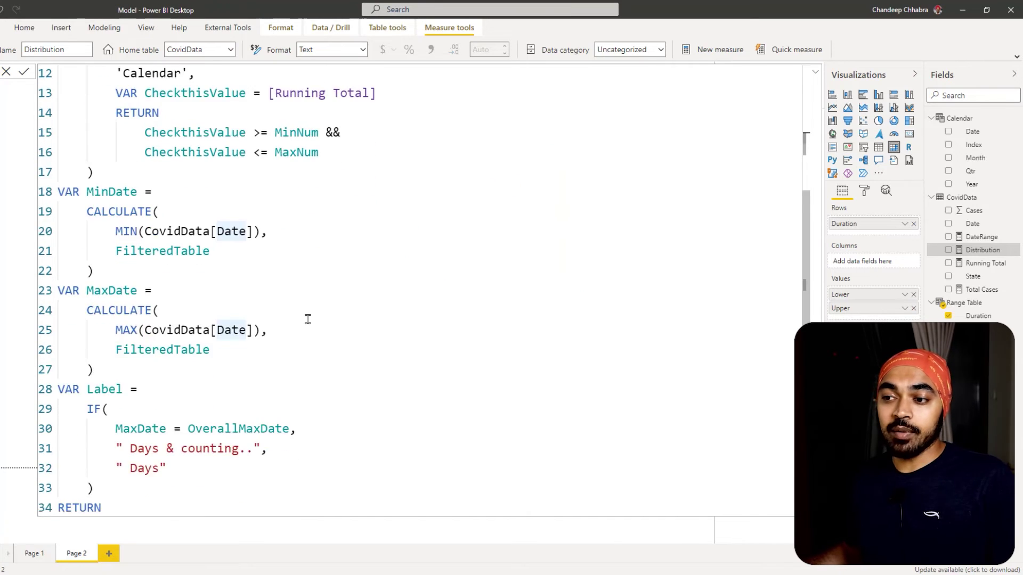
{"action": "left_click_drag", "start_coordinate": [72, 173], "coordinate": [272, 258]}
{"action": "left_click_drag", "start_coordinate": [409, 158], "coordinate": [456, 313]}
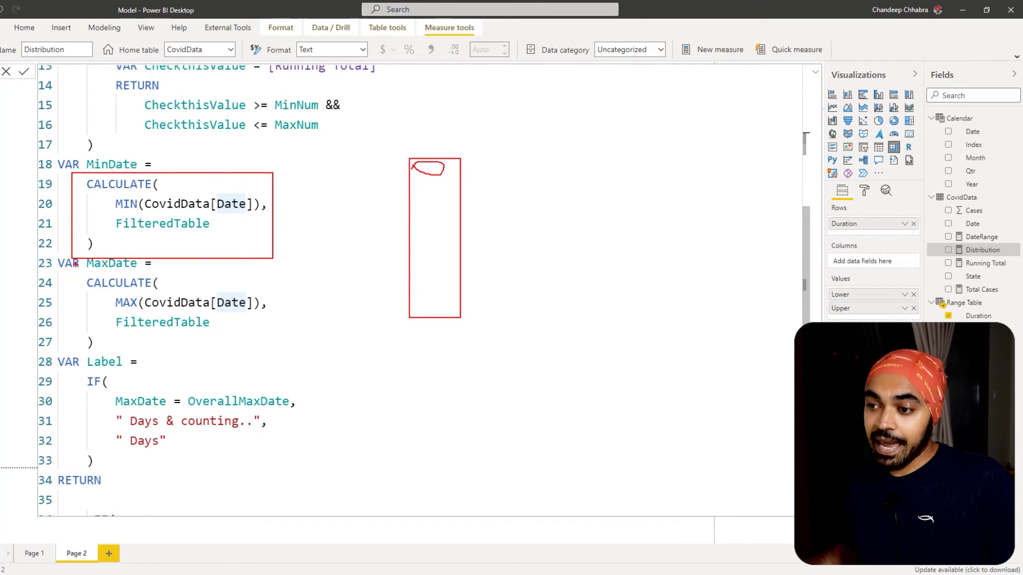
{"action": "left_click_drag", "start_coordinate": [83, 256], "coordinate": [224, 354]}
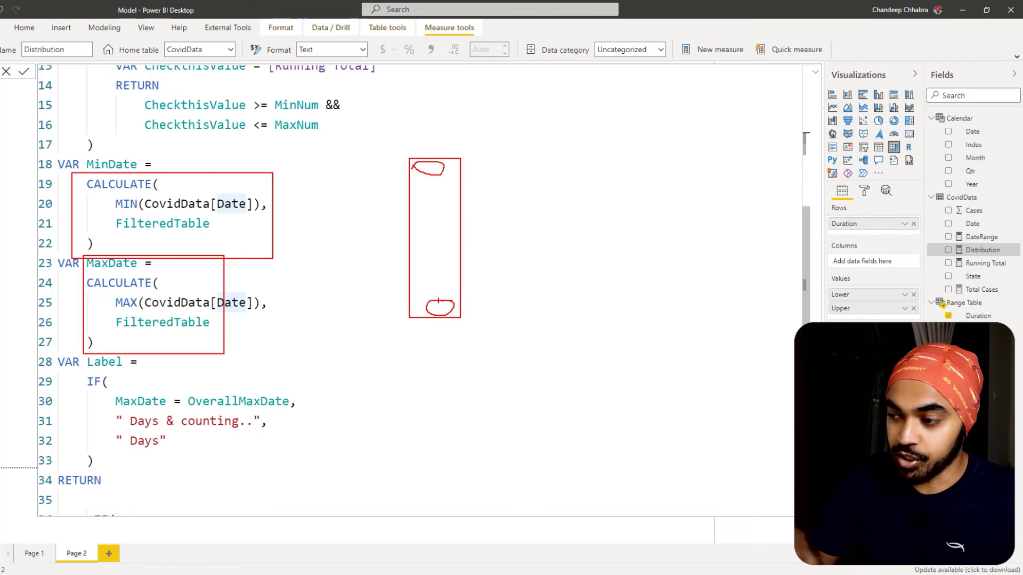
- Examine the Label variable and the RETURN expression that builds the day count from MAXDATE - MINDATE + 1 in the Distribution measure
{"action": "key", "text": "Escape"}
{"action": "scroll", "coordinate": [406, 303], "scroll_direction": "down", "scroll_amount": 3}
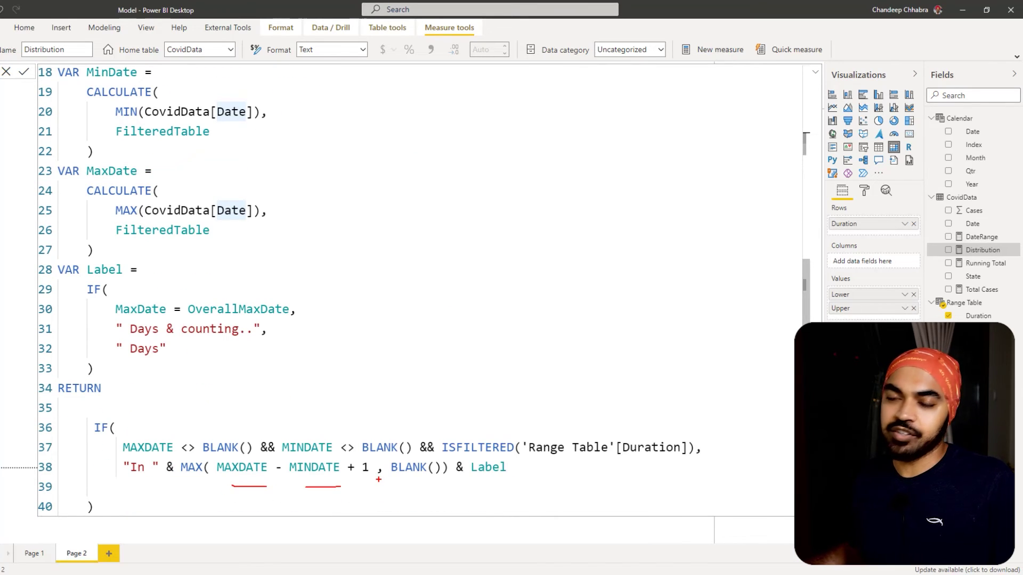
{"action": "scroll", "coordinate": [263, 370], "scroll_direction": "up", "scroll_amount": 3}
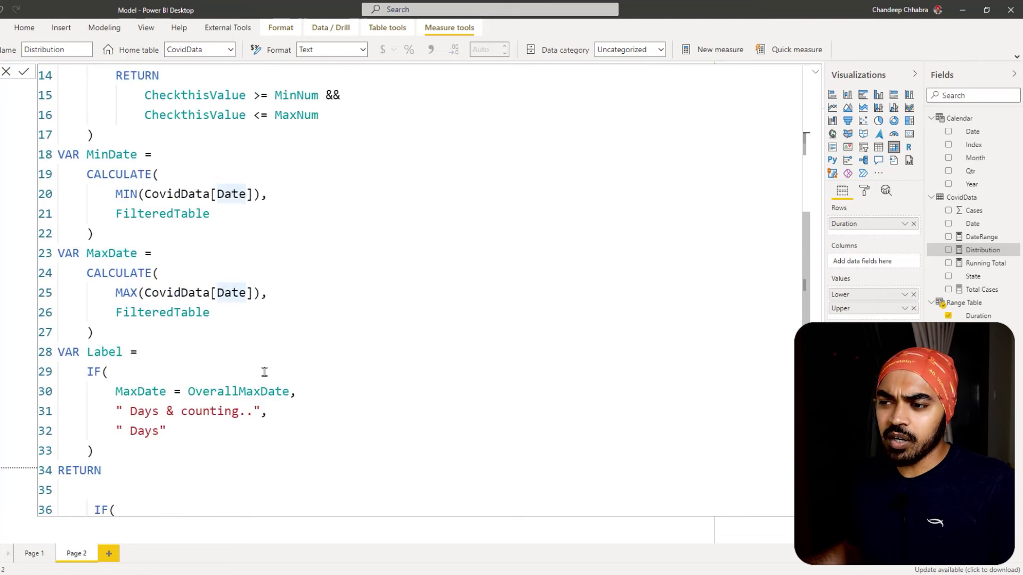
{"action": "scroll", "coordinate": [266, 343], "scroll_direction": "down", "scroll_amount": 1}
{"action": "scroll", "coordinate": [265, 340], "scroll_direction": "down", "scroll_amount": 2}
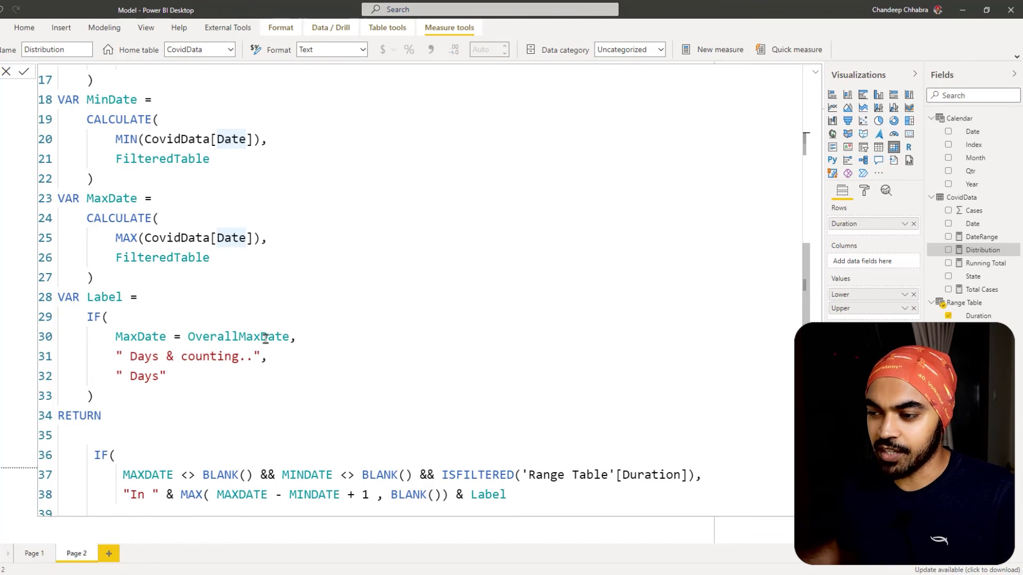
- Leave the measure formula and add the Distribution measure to the duration matrix's values beside Lower and Upper
{"action": "left_click", "coordinate": [276, 275]}
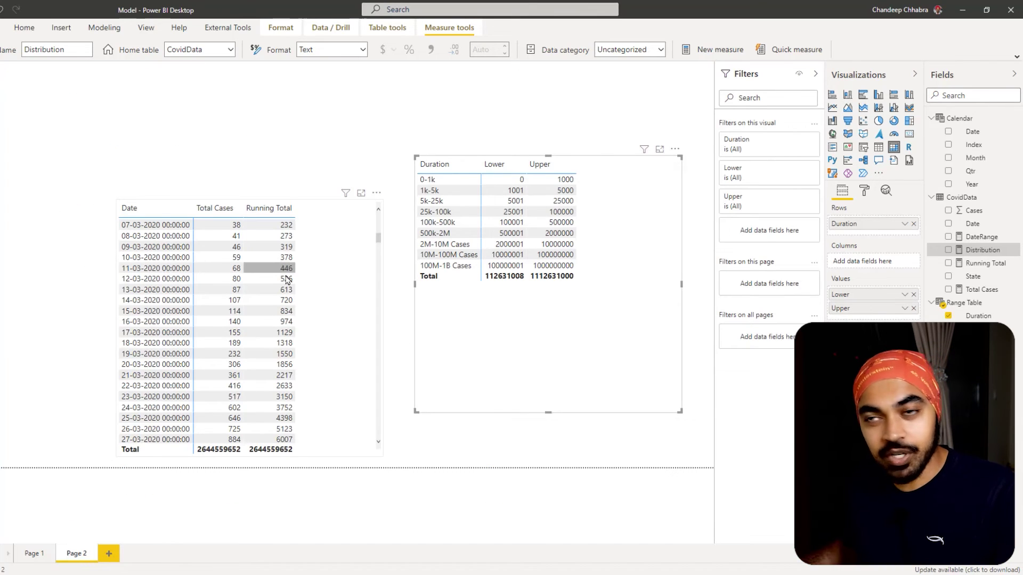
{"action": "left_click_drag", "start_coordinate": [972, 257], "coordinate": [572, 329]}
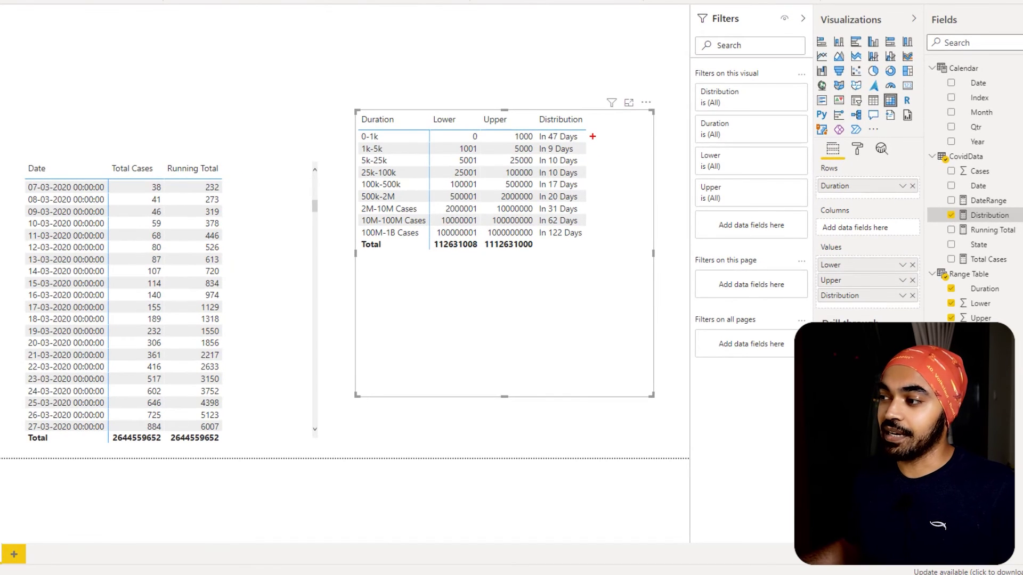
{"action": "left_click_drag", "start_coordinate": [593, 138], "coordinate": [606, 134]}
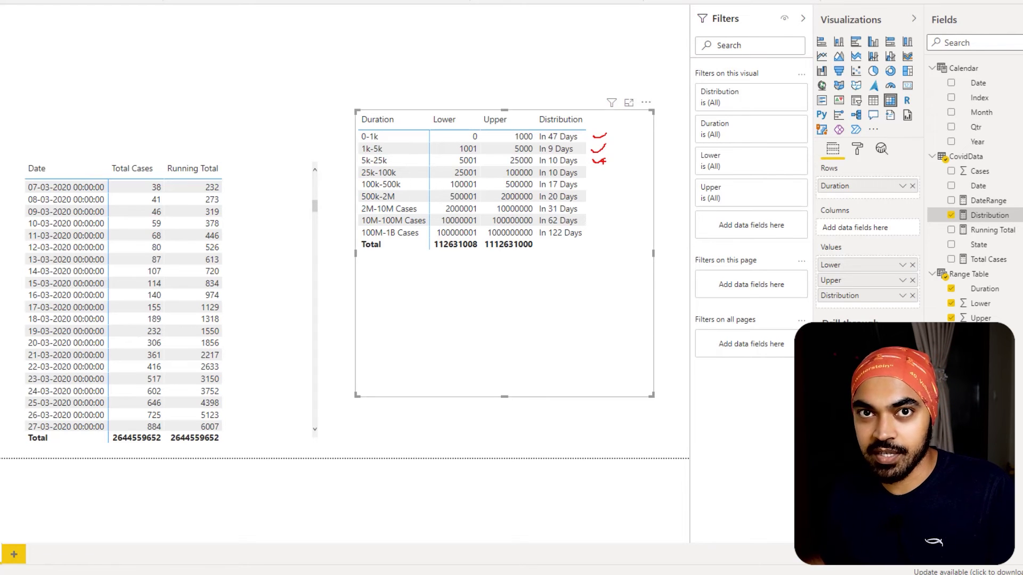
- Add a compact slicer on Calendar Date above the duration matrix and set its end date to 25-04-2020
{"action": "left_click_drag", "start_coordinate": [979, 83], "coordinate": [516, 52]}
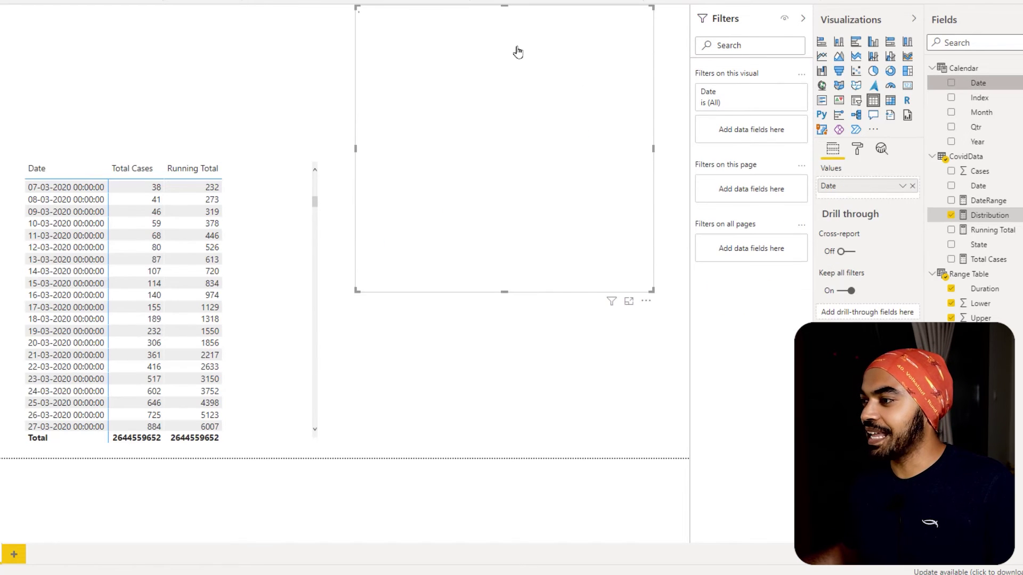
{"action": "left_click", "coordinate": [855, 100]}
{"action": "left_click_drag", "start_coordinate": [651, 291], "coordinate": [613, 243]}
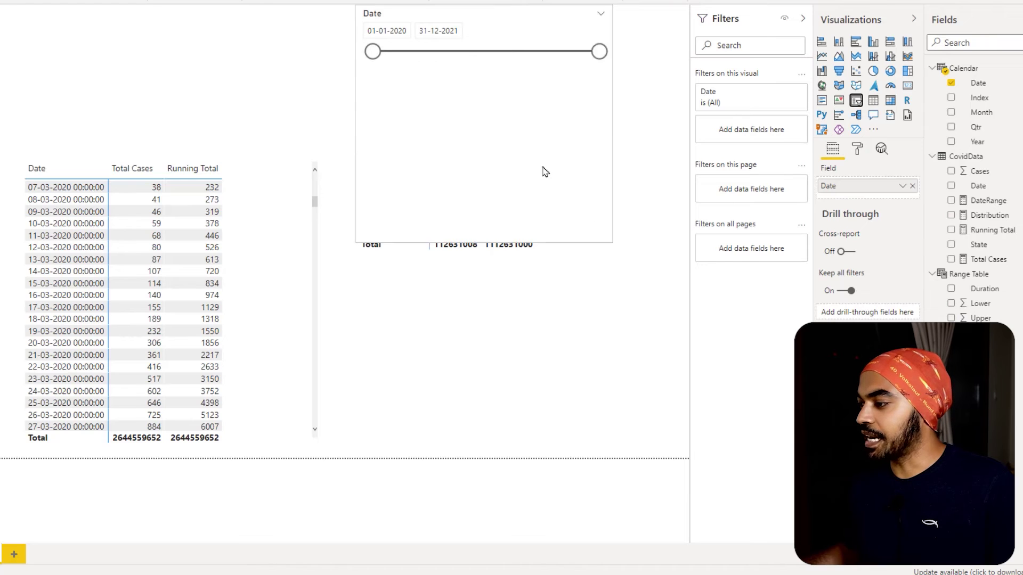
{"action": "left_click_drag", "start_coordinate": [544, 171], "coordinate": [396, 42]}
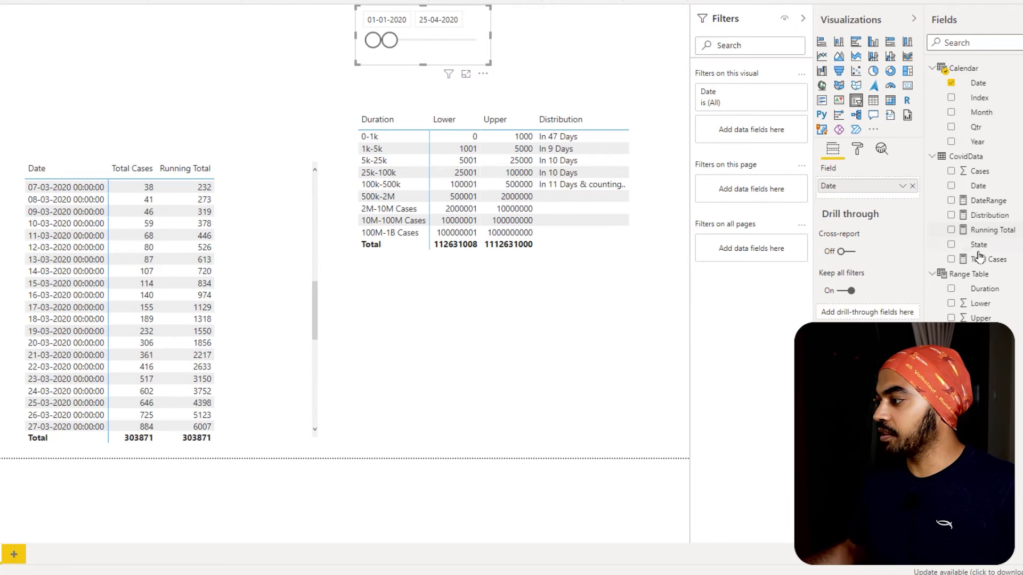
- Remove Upper and Lower from the duration matrix and move the matrix further down the page
{"action": "left_click", "coordinate": [651, 260]}
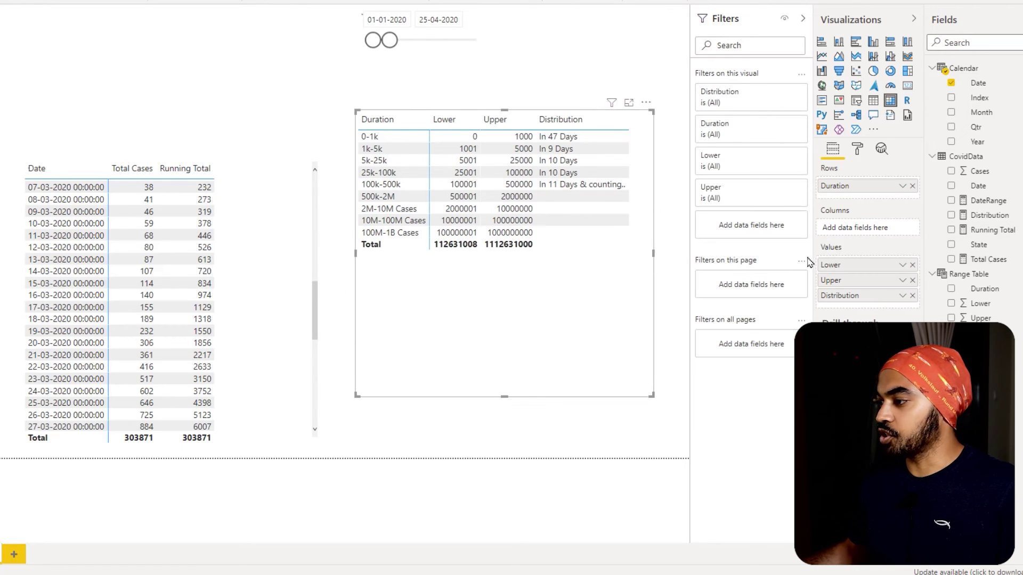
{"action": "left_click", "coordinate": [913, 280]}
{"action": "left_click", "coordinate": [912, 264]}
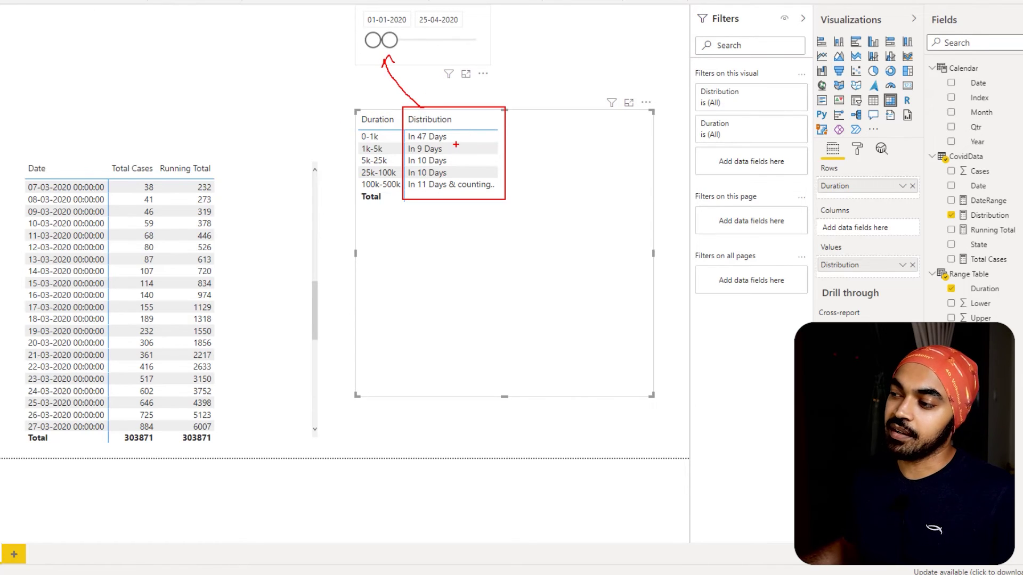
{"action": "key", "text": "Escape"}
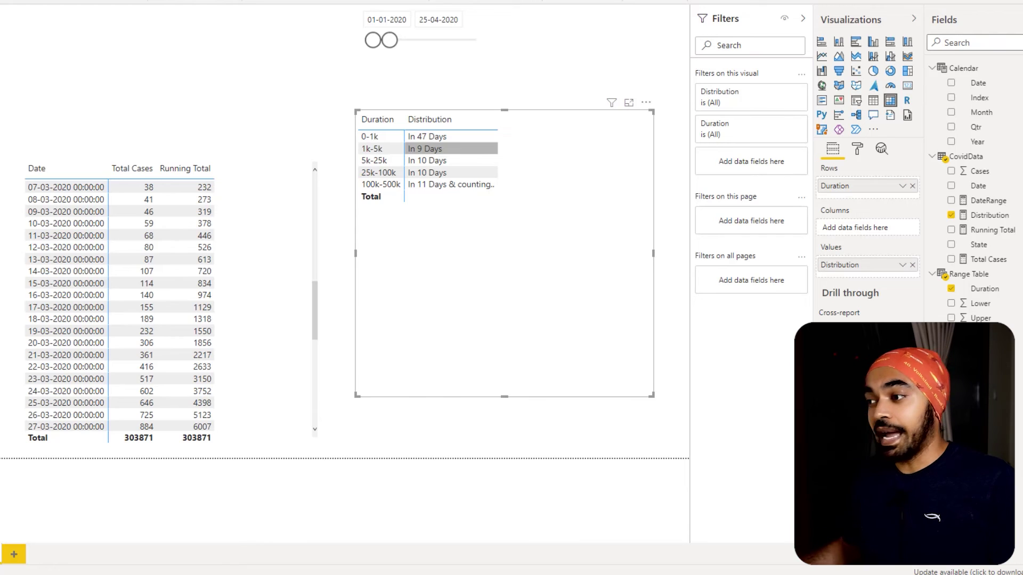
{"action": "left_click", "coordinate": [461, 147]}
{"action": "left_click_drag", "start_coordinate": [609, 224], "coordinate": [609, 253]}
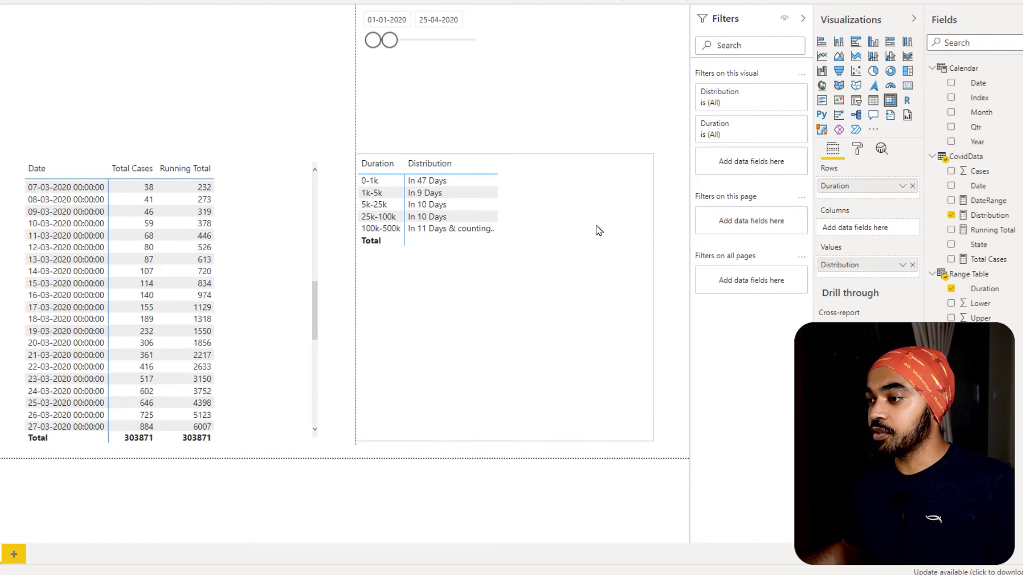
- Add a slicer on the CovidData State field above the daily running-total table
{"action": "left_click", "coordinate": [573, 112]}
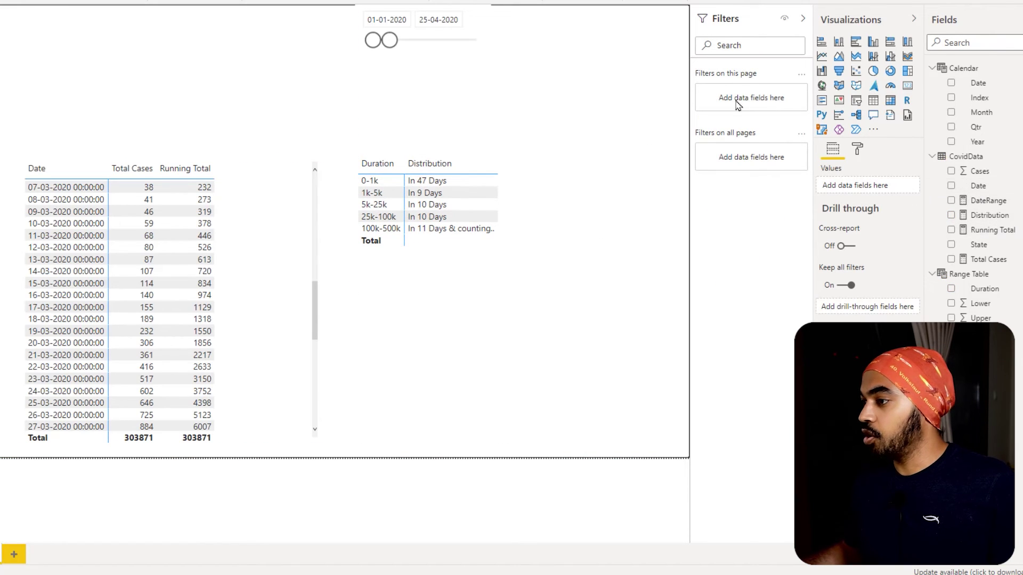
{"action": "left_click", "coordinate": [856, 102]}
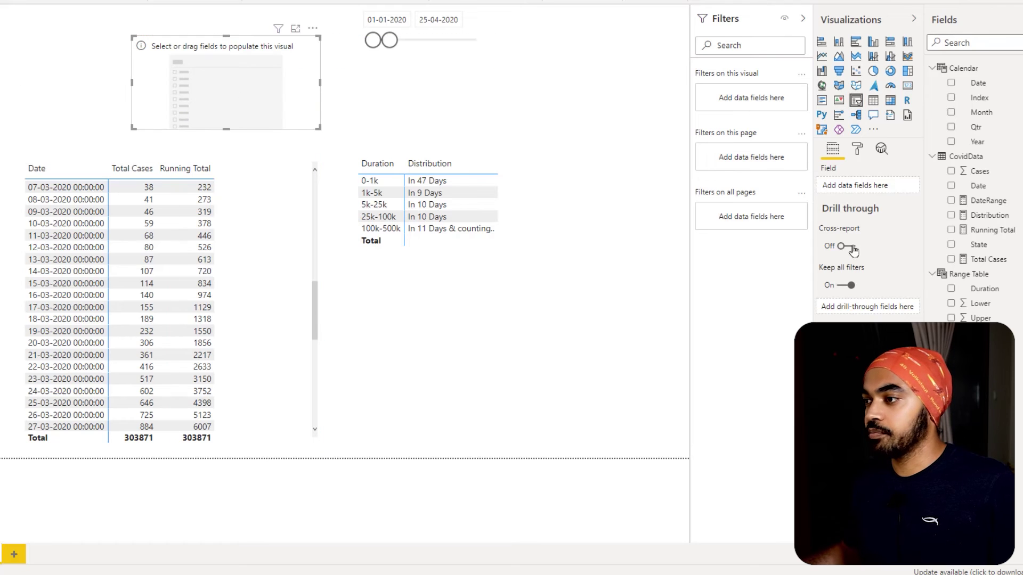
{"action": "left_click_drag", "start_coordinate": [978, 245], "coordinate": [879, 192]}
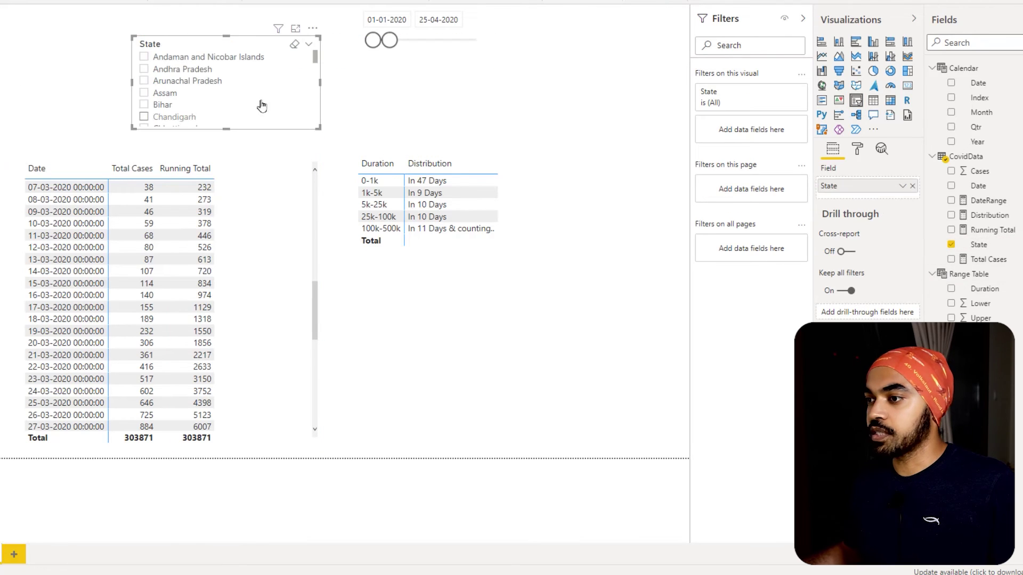
- Filter the report by Bihar, by Chandigarh and finally by Kerala using the State slicer
{"action": "left_click", "coordinate": [176, 98]}
{"action": "left_click", "coordinate": [161, 104]}
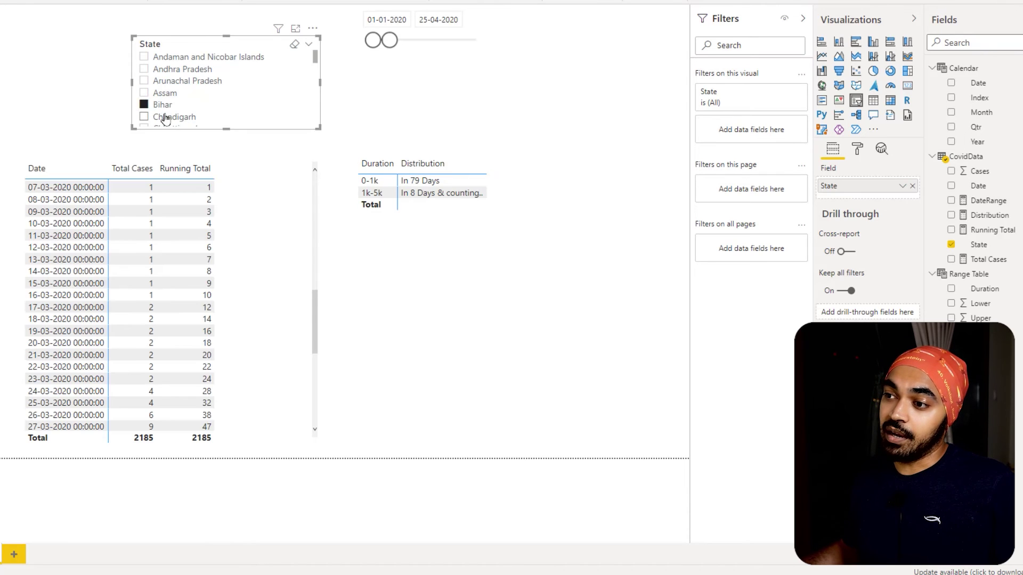
{"action": "left_click", "coordinate": [167, 118]}
{"action": "scroll", "coordinate": [213, 110], "scroll_direction": "down", "scroll_amount": 5}
{"action": "scroll", "coordinate": [191, 106], "scroll_direction": "up", "scroll_amount": 3}
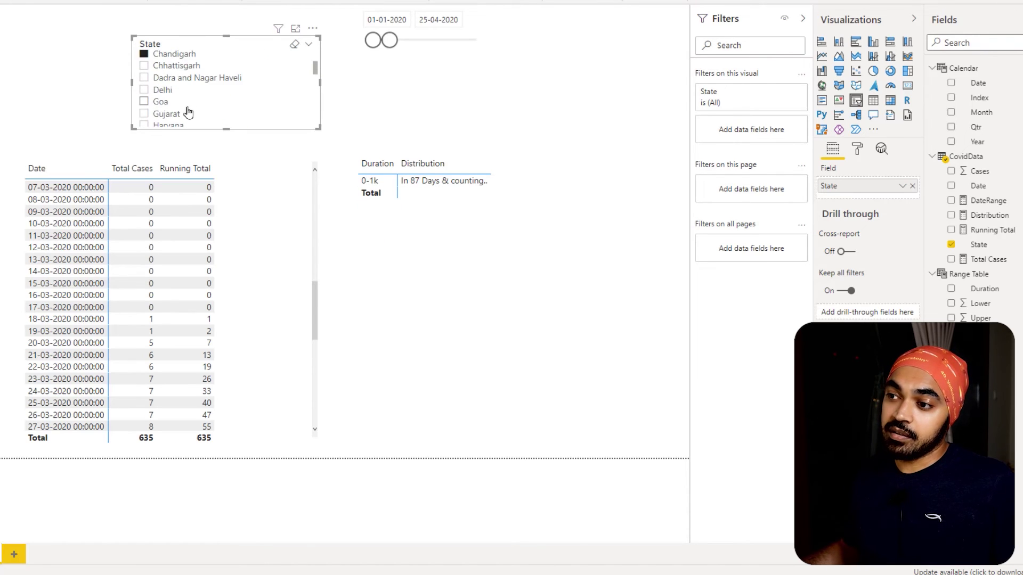
{"action": "scroll", "coordinate": [187, 110], "scroll_direction": "down", "scroll_amount": 2}
{"action": "left_click", "coordinate": [170, 123]}
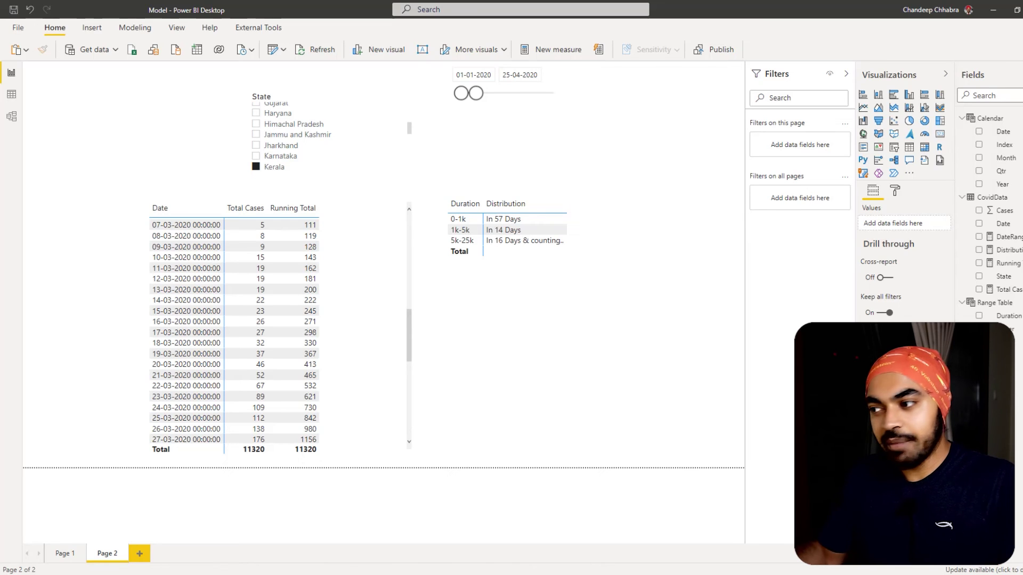
- Compare the 1k-5k band's day count for Kerala with the start and end dates in the daily table
{"action": "left_click", "coordinate": [568, 280]}
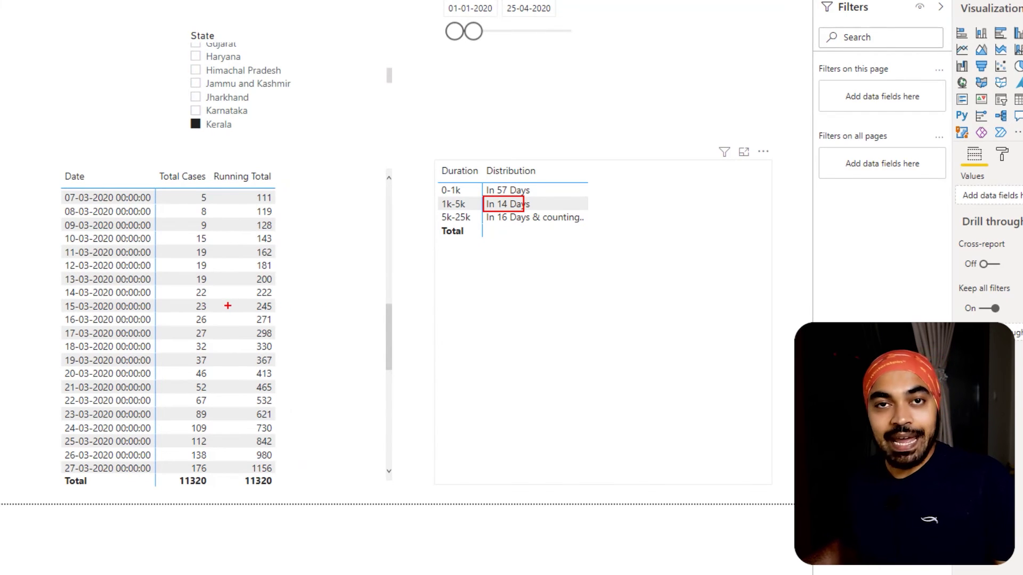
{"action": "mouse_move", "coordinate": [84, 308]}
{"action": "left_mouse_down"}
{"action": "mouse_move", "coordinate": [147, 395]}
{"action": "mouse_move", "coordinate": [150, 460]}
{"action": "left_mouse_up"}
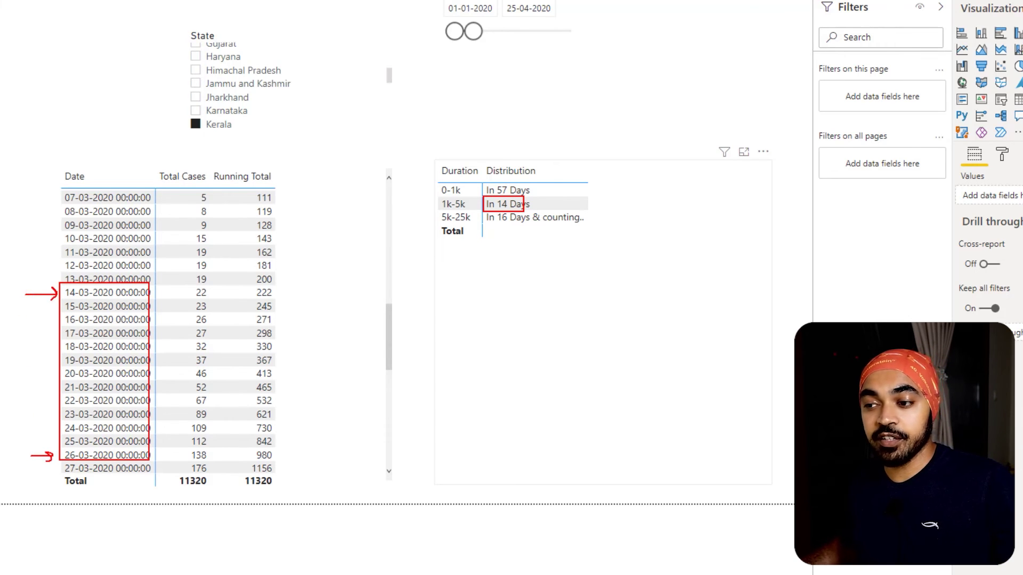
{"action": "mouse_move", "coordinate": [122, 290]}
{"action": "left_mouse_down"}
{"action": "mouse_move", "coordinate": [243, 264]}
{"action": "mouse_move", "coordinate": [428, 258]}
{"action": "mouse_move", "coordinate": [470, 228]}
{"action": "left_mouse_up"}
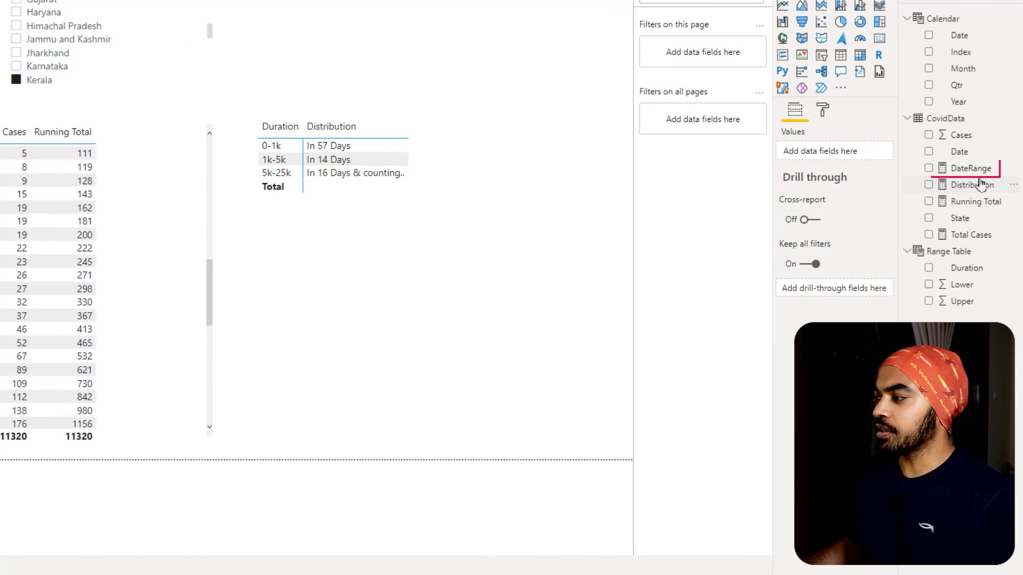
- Open the DateRange measure and examine how its RETURN joins MinDate and MaxDate formatted as dd-mmm-yy with " to "
{"action": "left_click", "coordinate": [971, 168]}
{"action": "scroll", "coordinate": [292, 227], "scroll_direction": "down", "scroll_amount": 3}
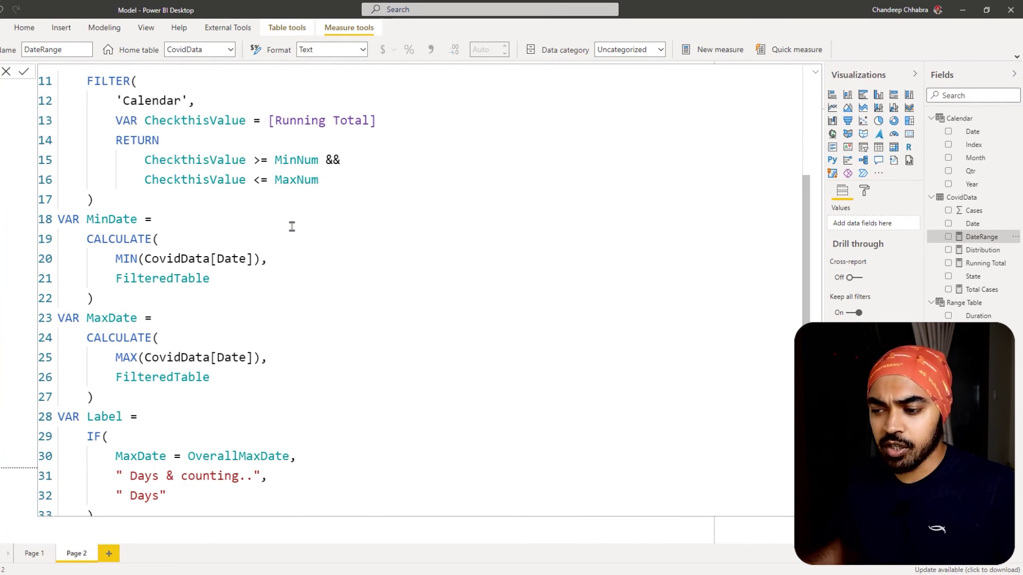
{"action": "scroll", "coordinate": [292, 227], "scroll_direction": "down", "scroll_amount": 3}
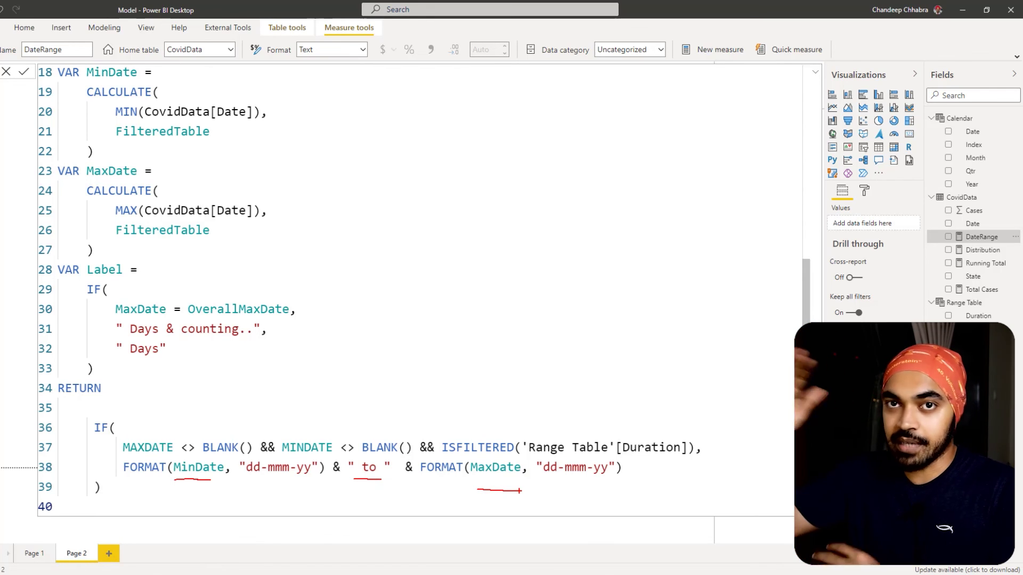
{"action": "key", "text": "Escape"}
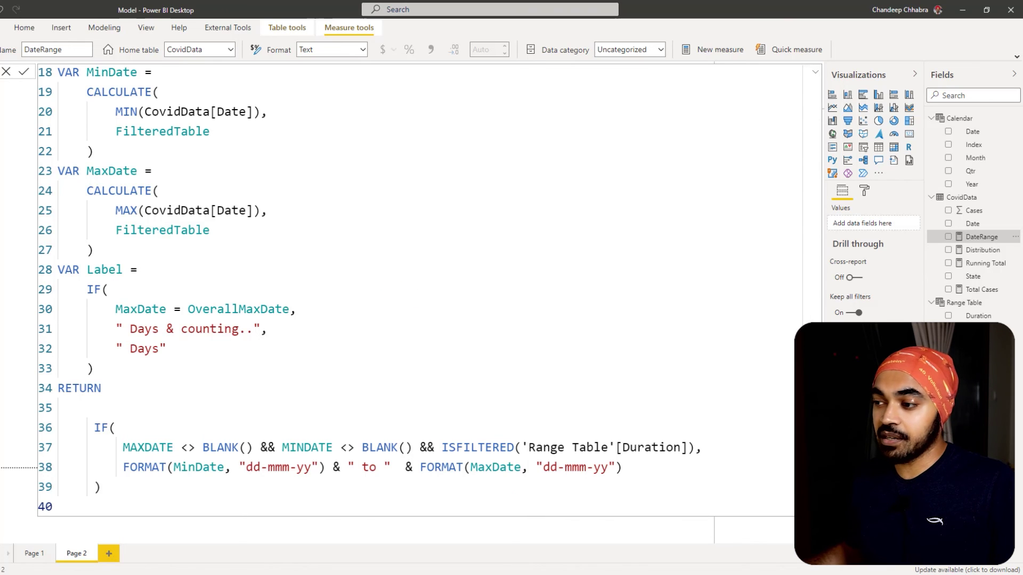
- Leave the measure formula and add the DateRange measure to the duration matrix beside Distribution
{"action": "left_click", "coordinate": [426, 274]}
{"action": "key", "text": "Return"}
{"action": "left_click_drag", "start_coordinate": [981, 236], "coordinate": [579, 301]}
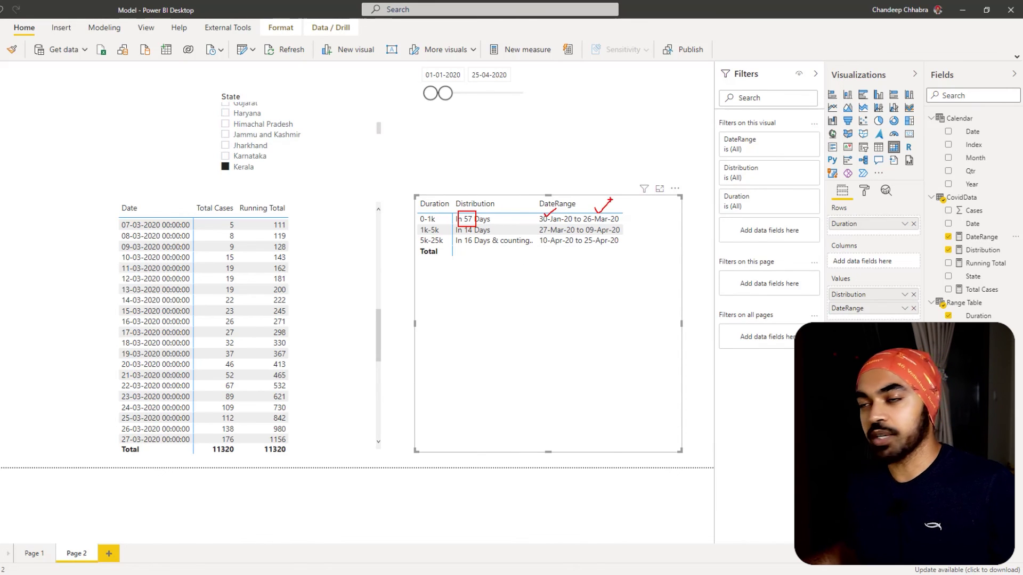
{"action": "key", "text": "Escape"}
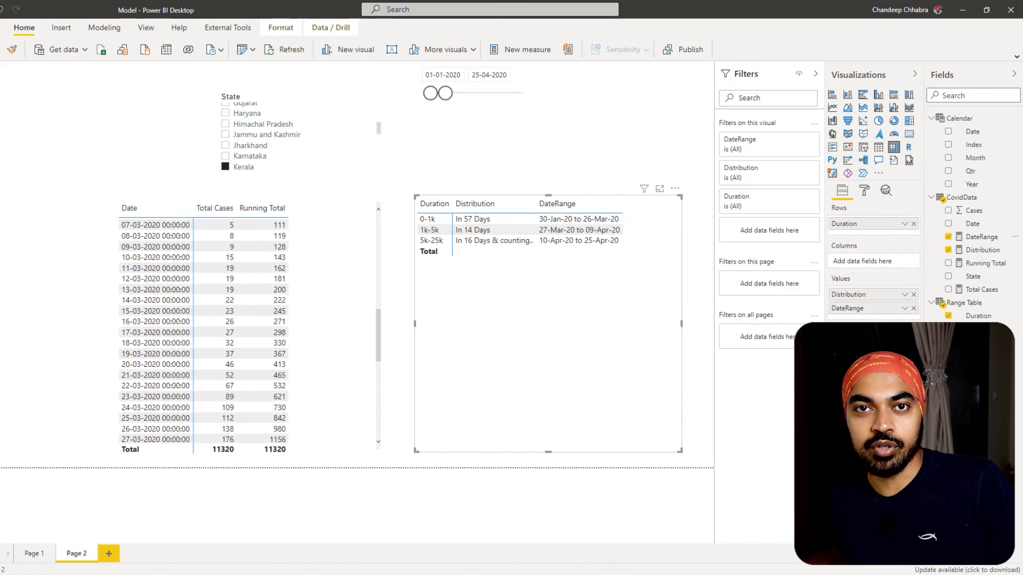